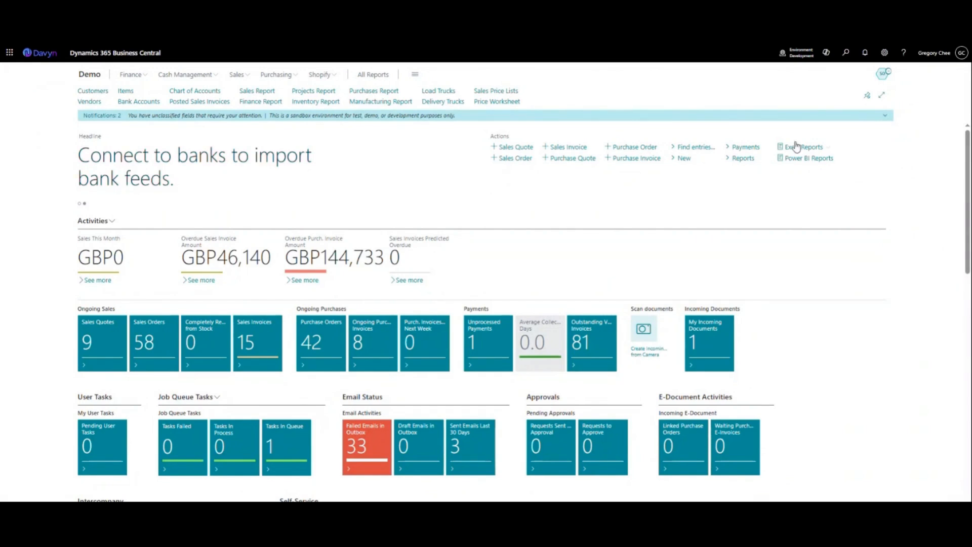
Create a new sales order for the customer TraxTonic Sdn Bhd.
click(845, 52)
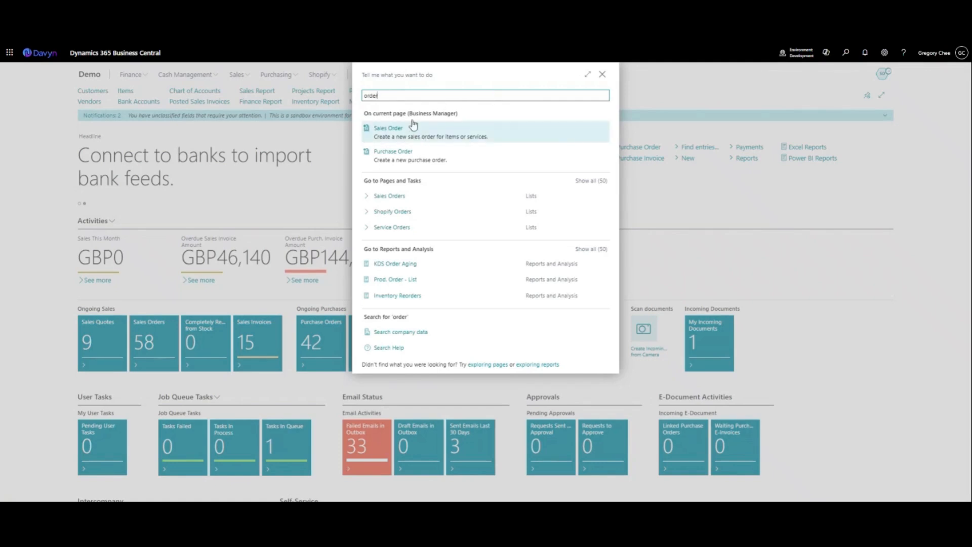
click(390, 195)
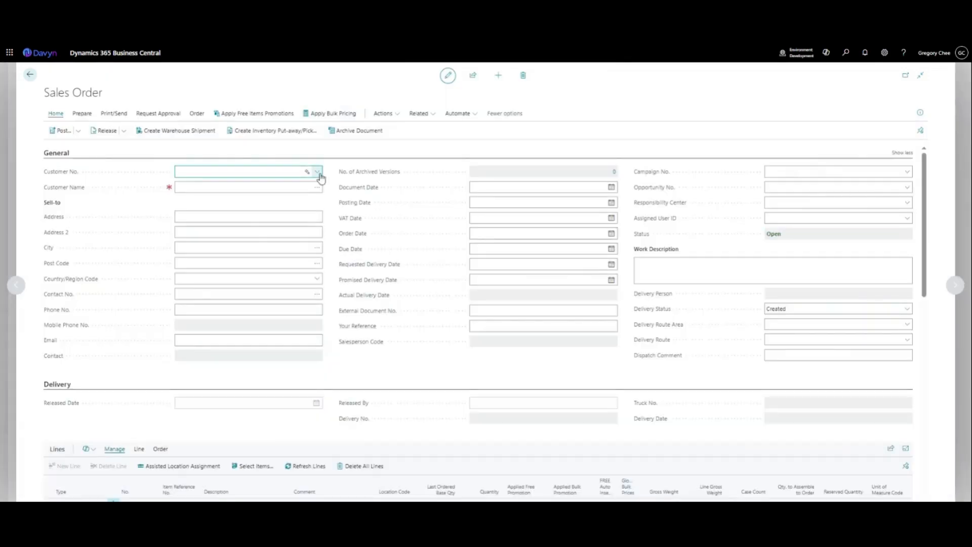
click(318, 172)
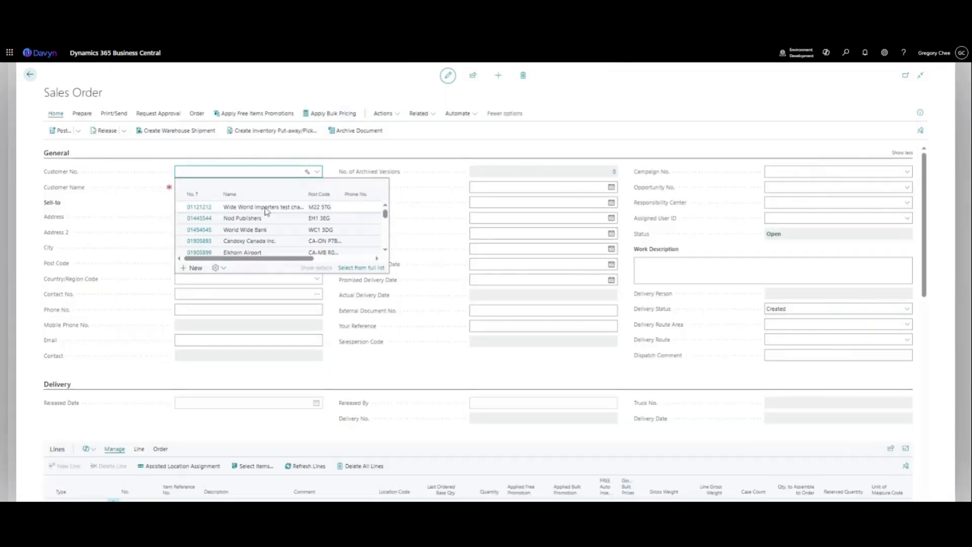
scroll(253, 243, down, 5)
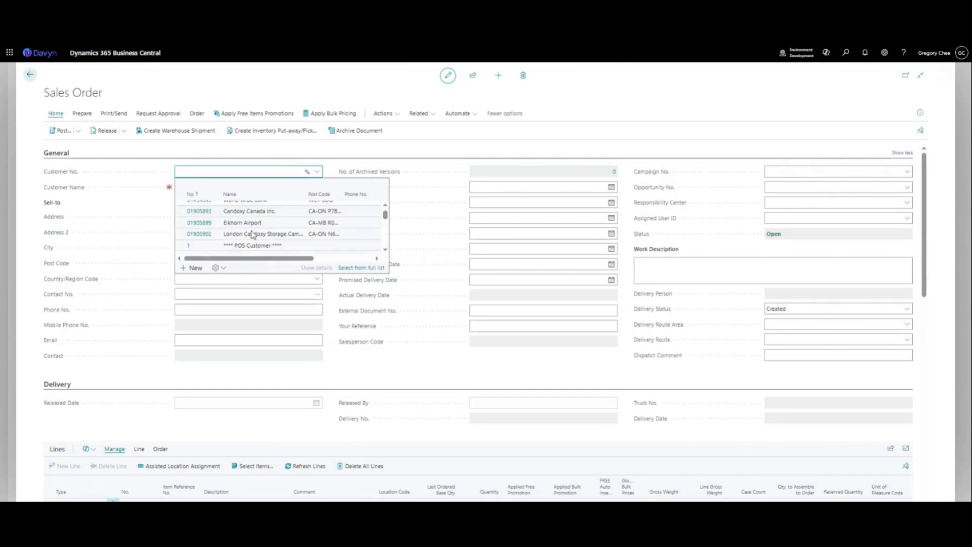
click(248, 233)
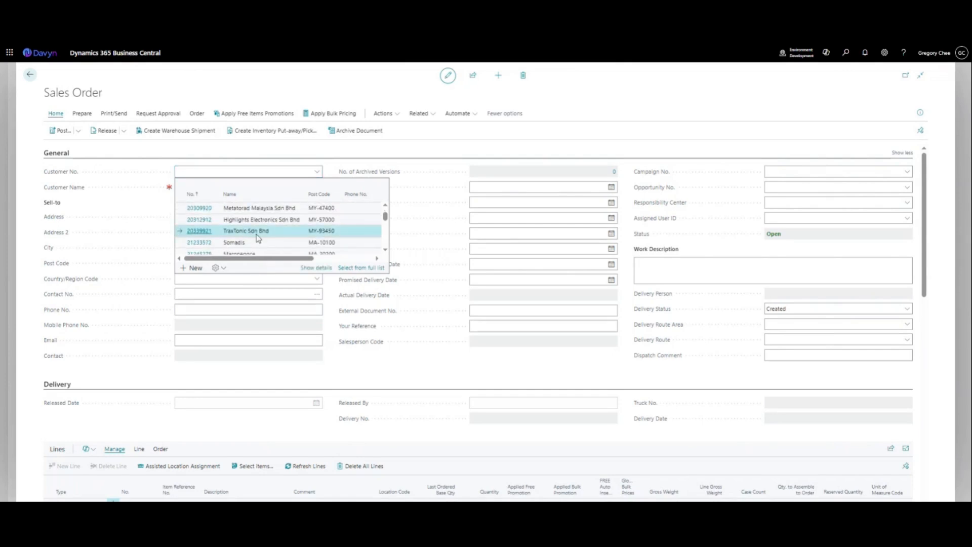
click(256, 231)
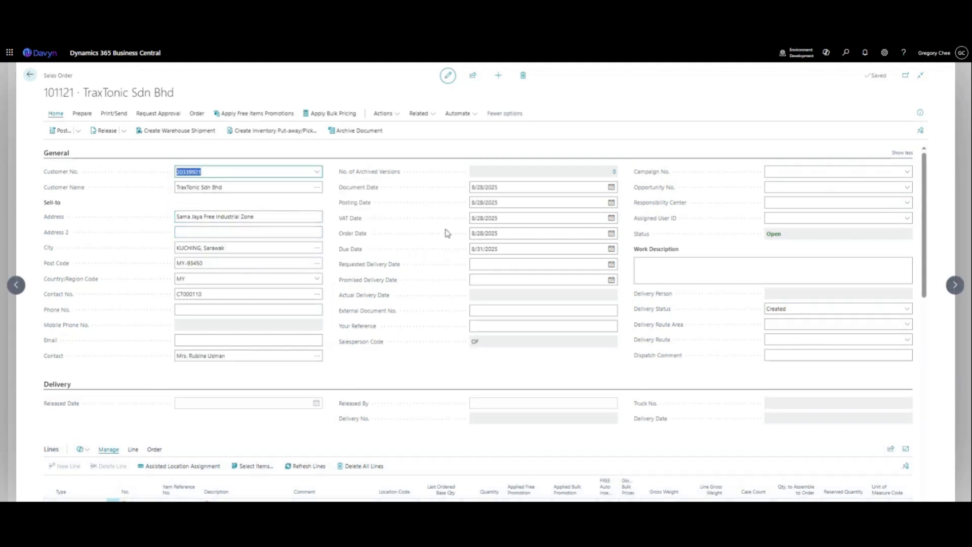
Add item 1000, Bicycle, to the sales order lines with a quantity of 5.
scroll(447, 234, down, 3)
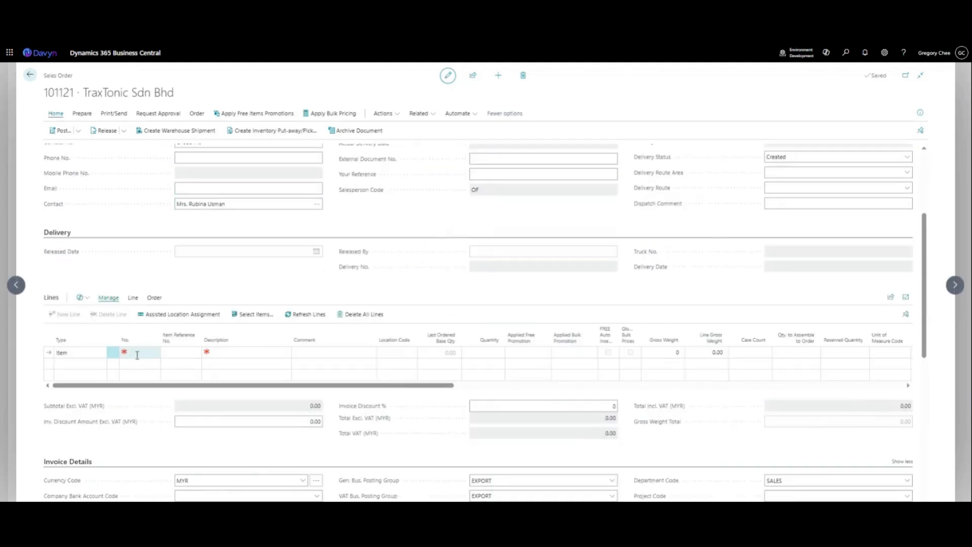
click(137, 355)
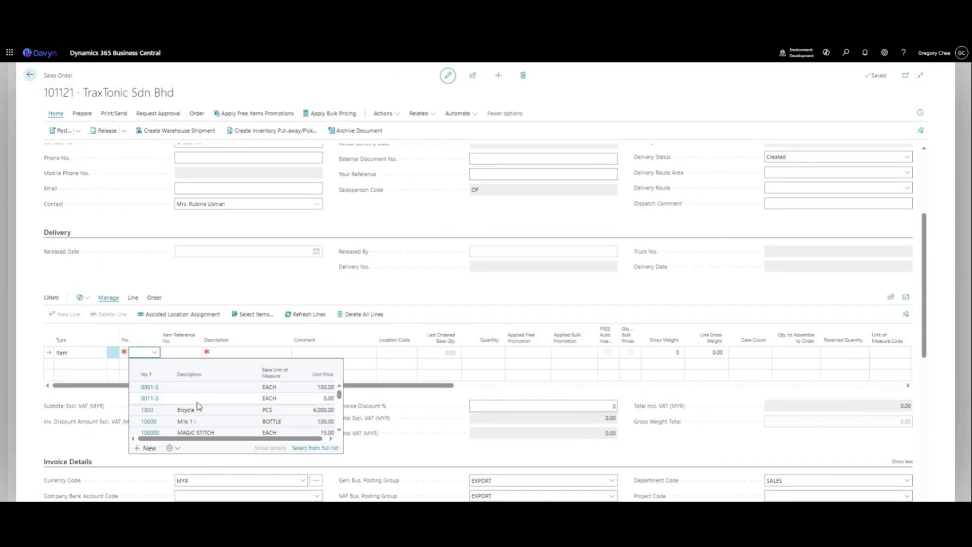
click(204, 411)
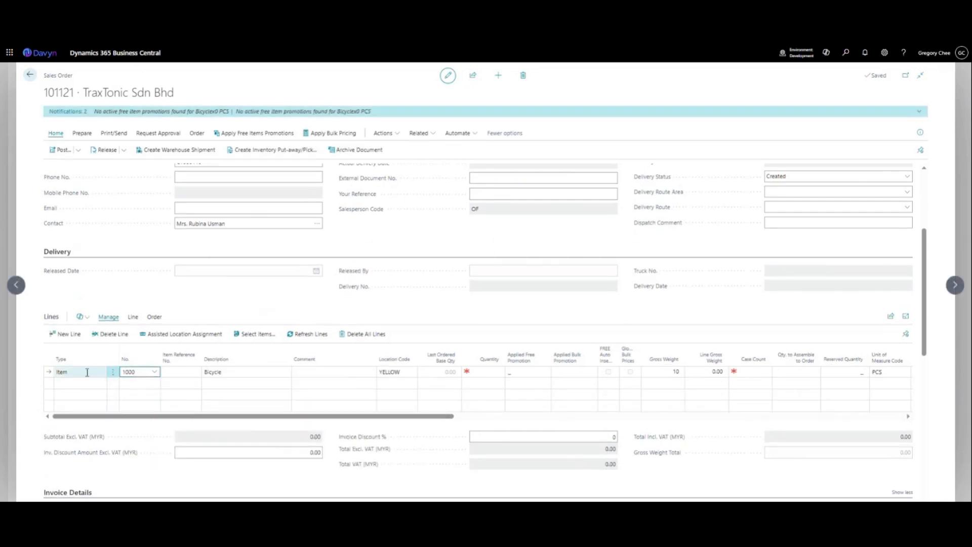
click(482, 373)
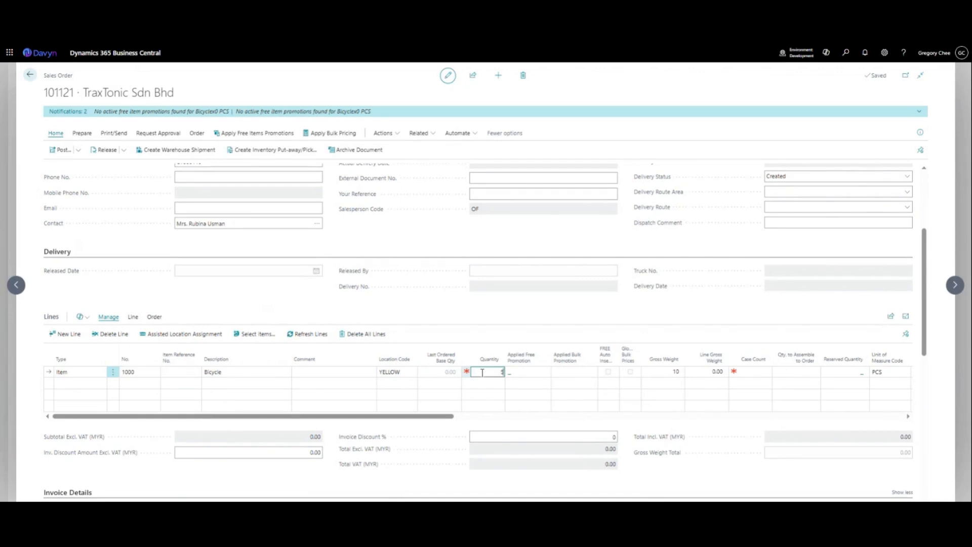
key(Tab)
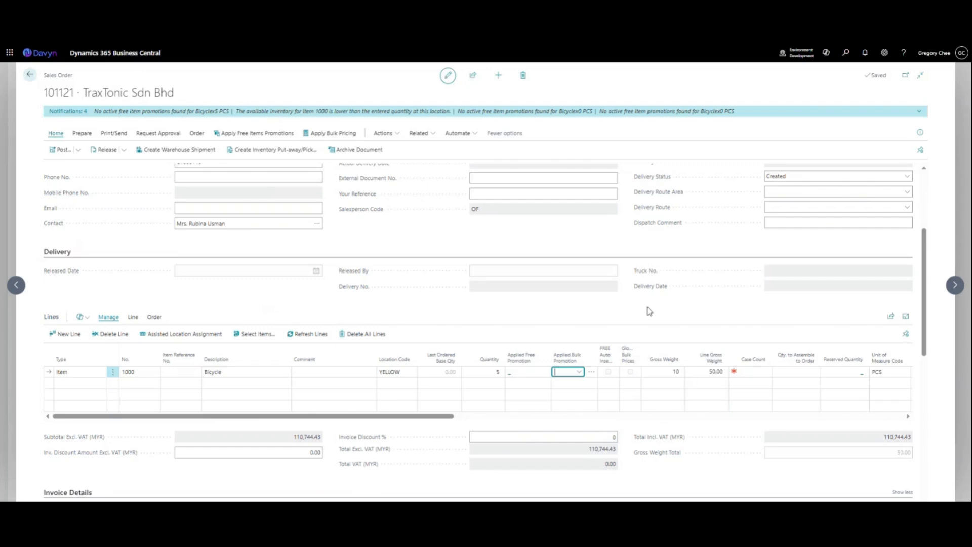
Release the TraxTonic Sdn Bhd sales order and return to the Sales Orders list.
scroll(687, 321, up, 1)
scroll(711, 355, up, 1)
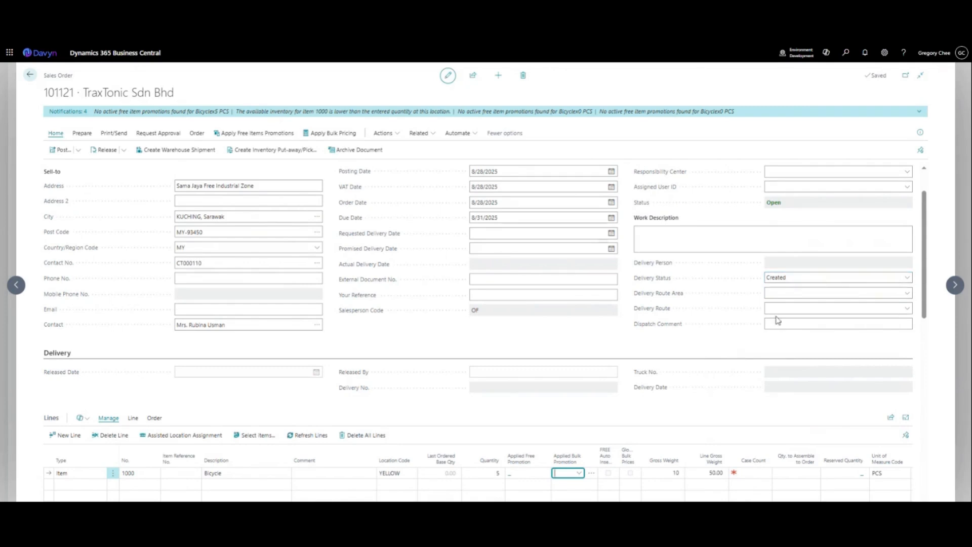
scroll(689, 345, up, 1)
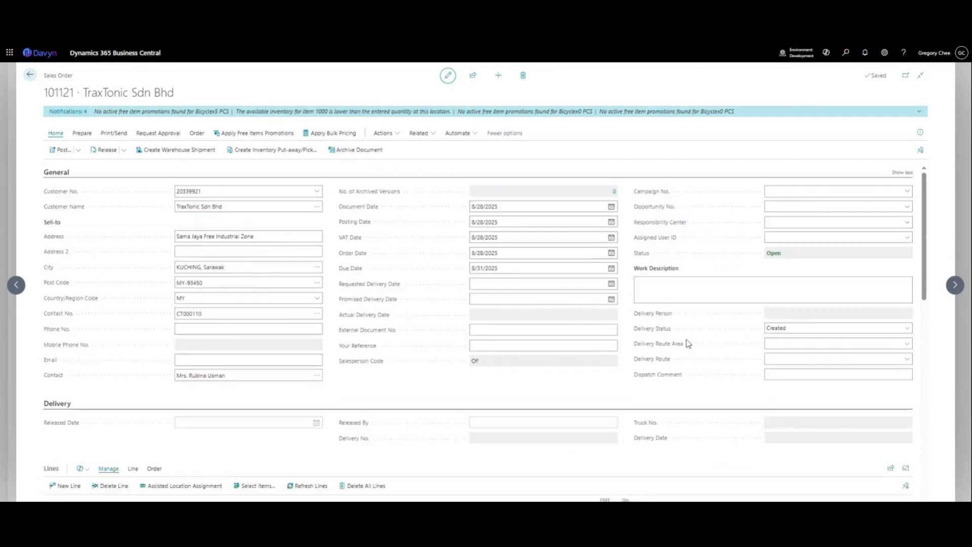
scroll(688, 344, down, 3)
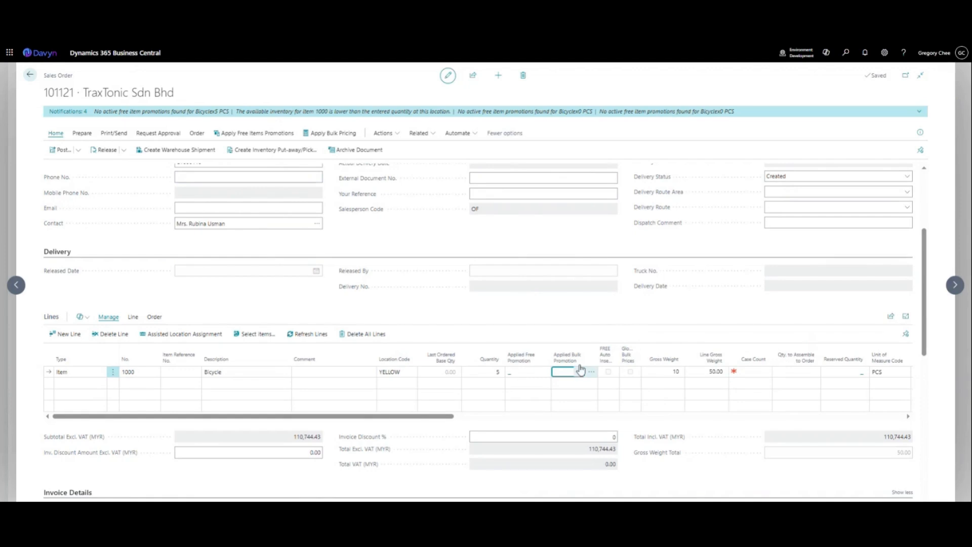
click(124, 150)
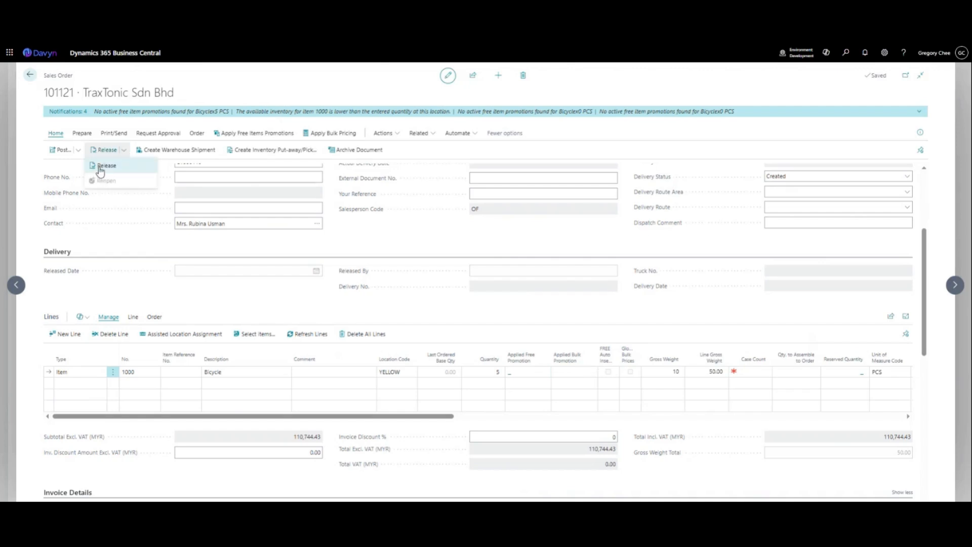
click(101, 169)
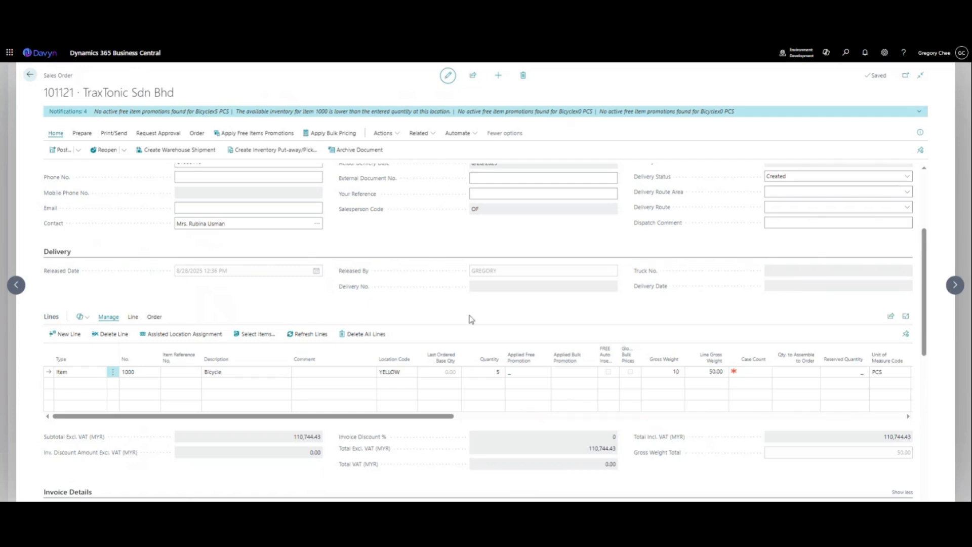
click(30, 76)
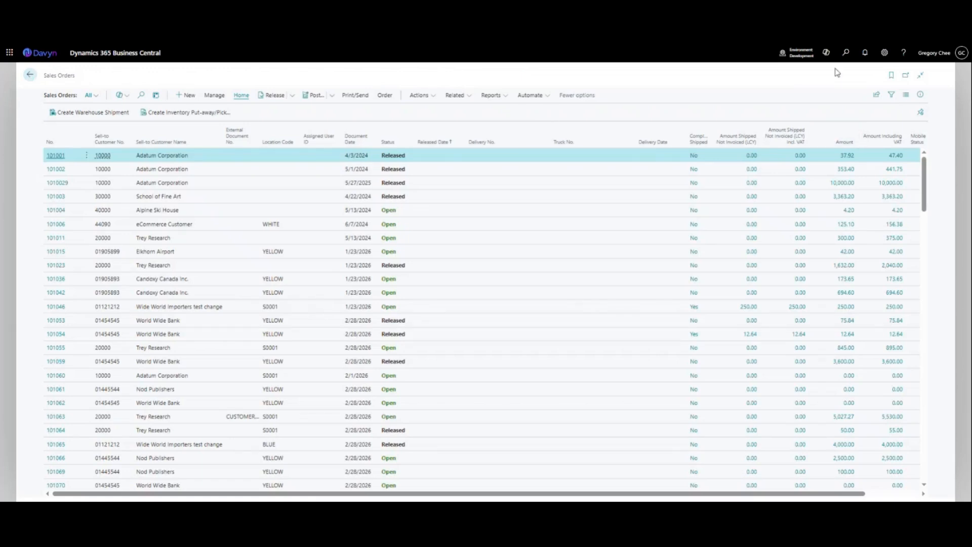
Find the Load Truck Orders page by searching for "load truck" and make its list editable.
click(845, 53)
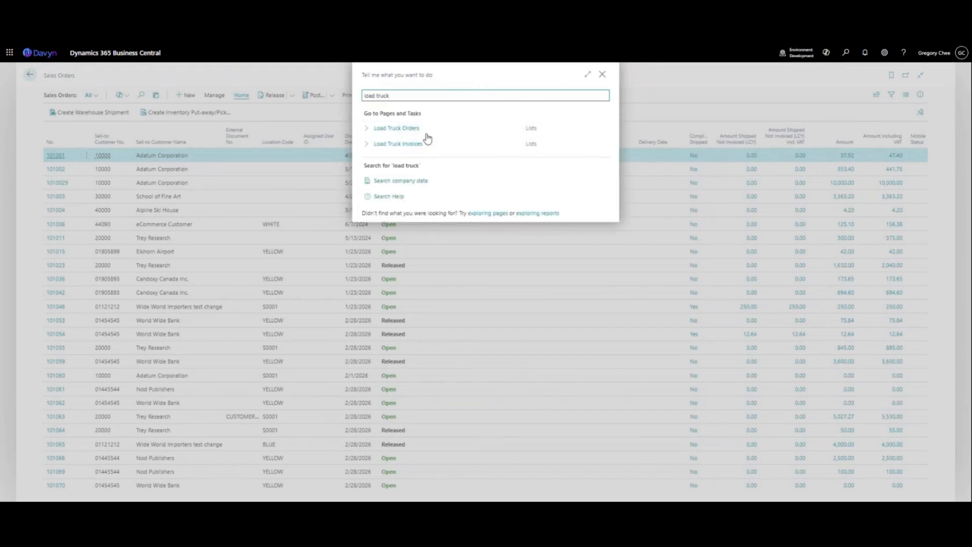
click(386, 130)
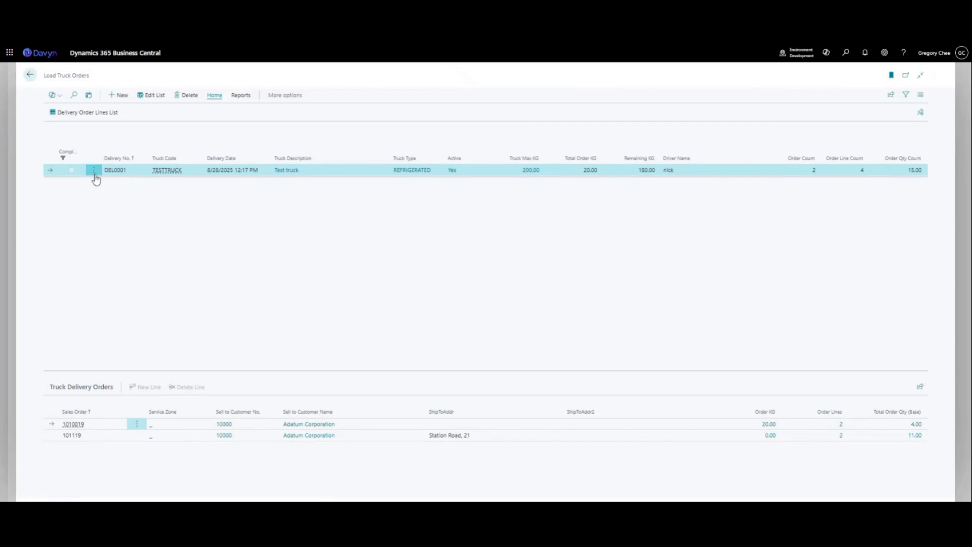
click(147, 97)
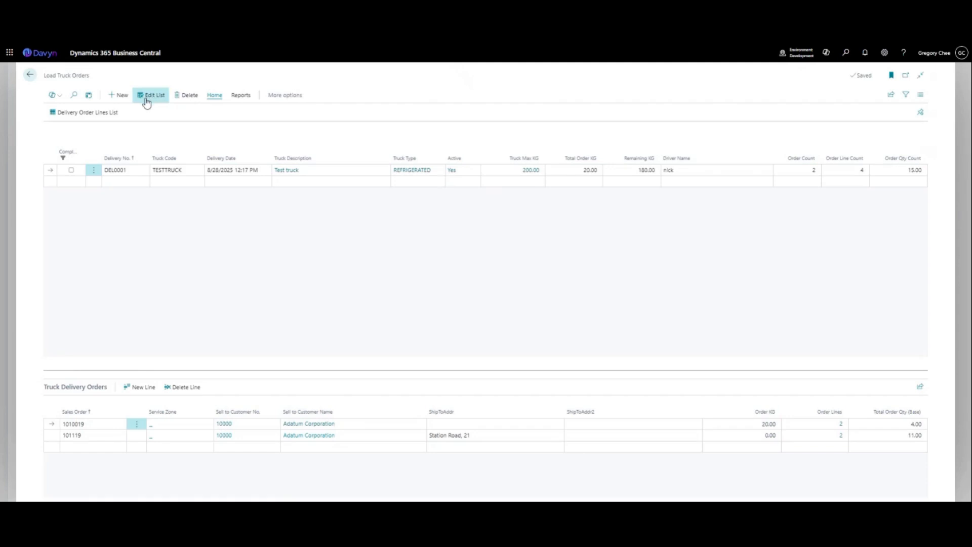
Add the released TraxTonic Sdn Bhd sales order as a new truck delivery order on the TESTTRUCK delivery.
click(81, 446)
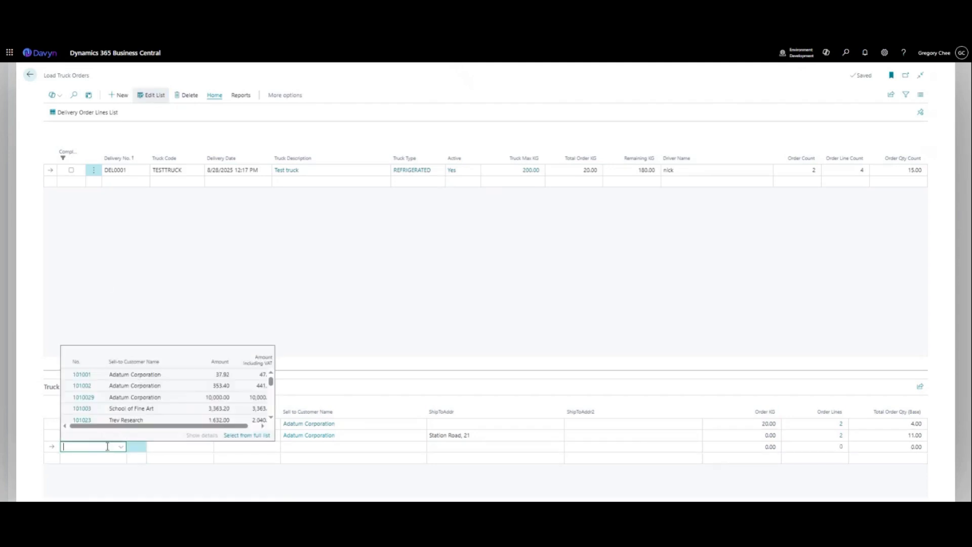
click(78, 365)
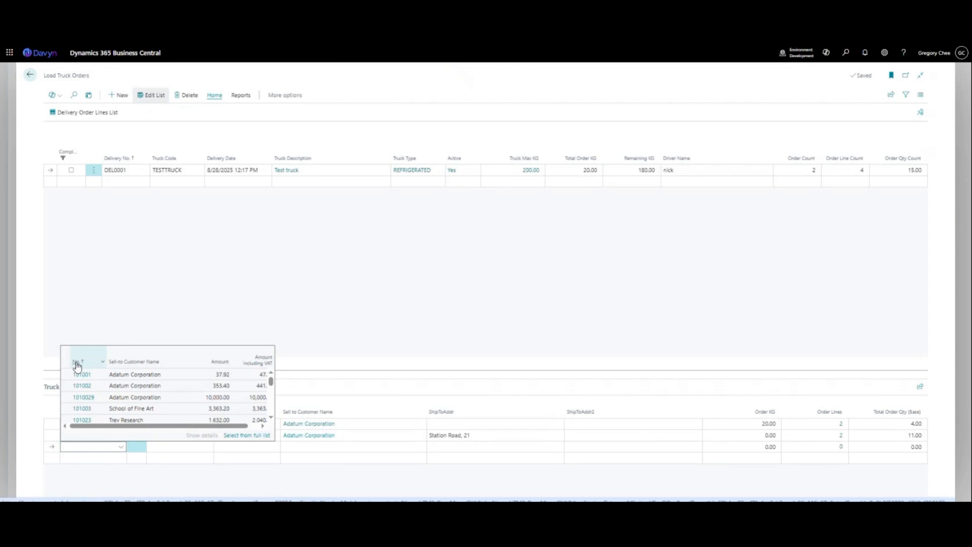
click(78, 362)
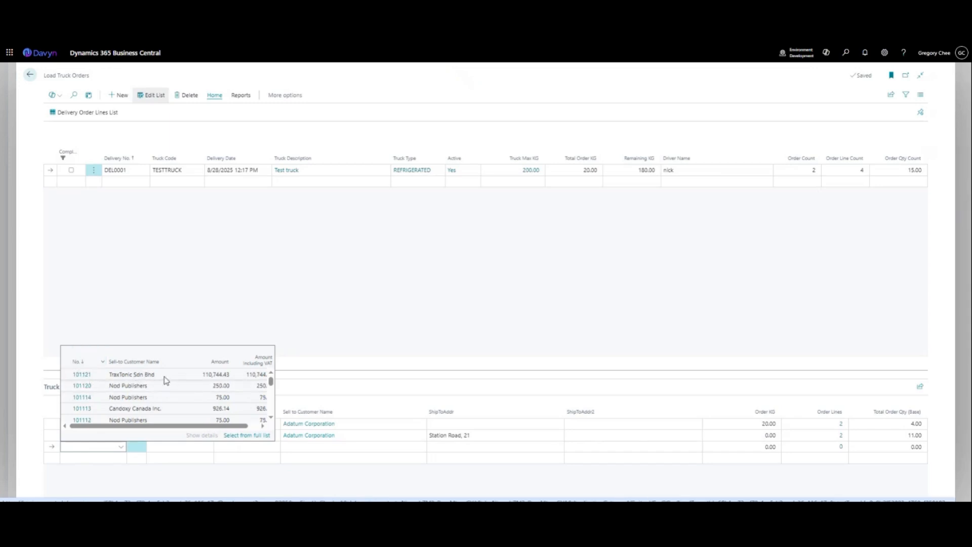
click(165, 377)
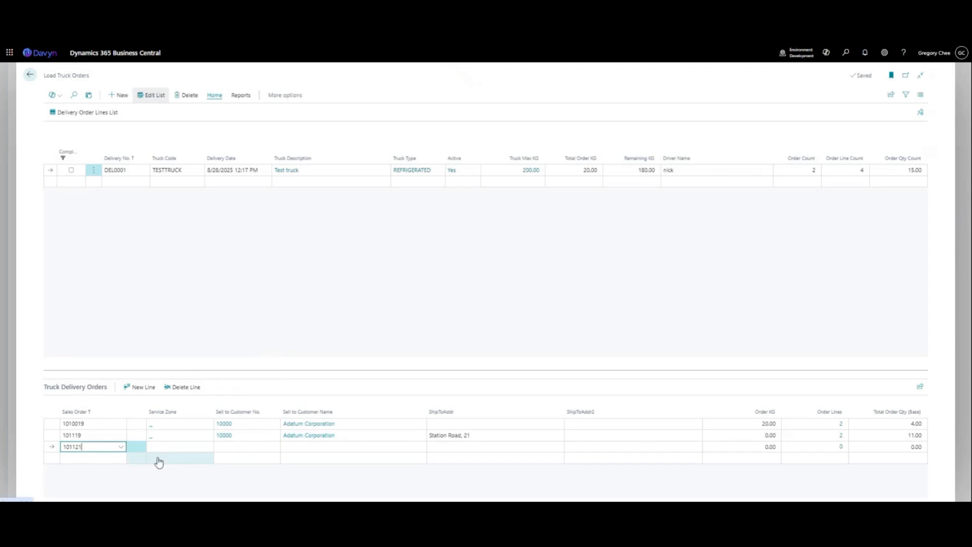
key(Tab)
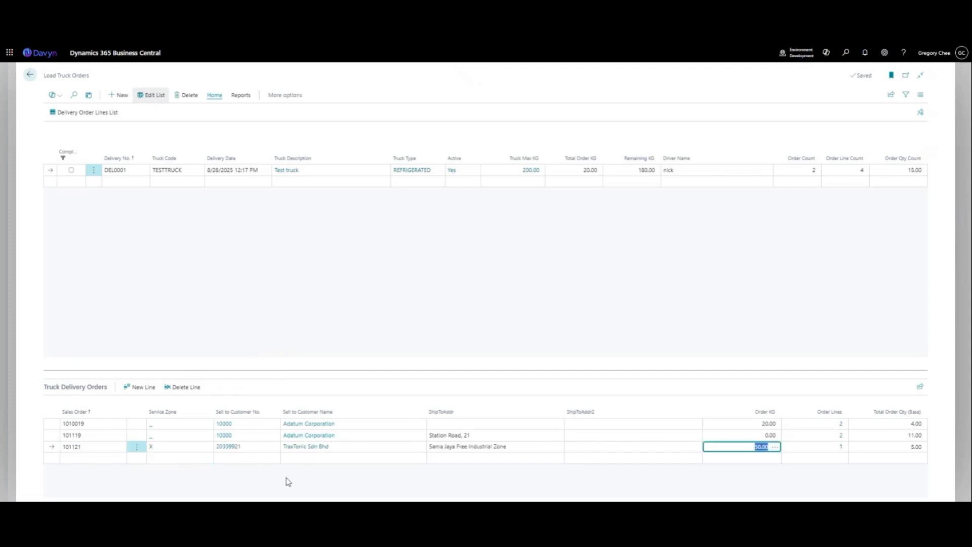
key(Tab)
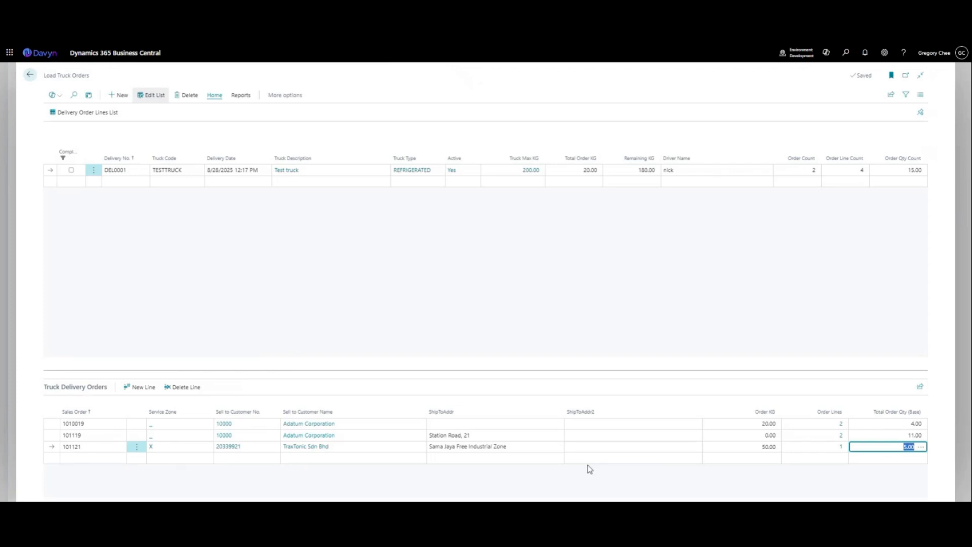
key(Tab)
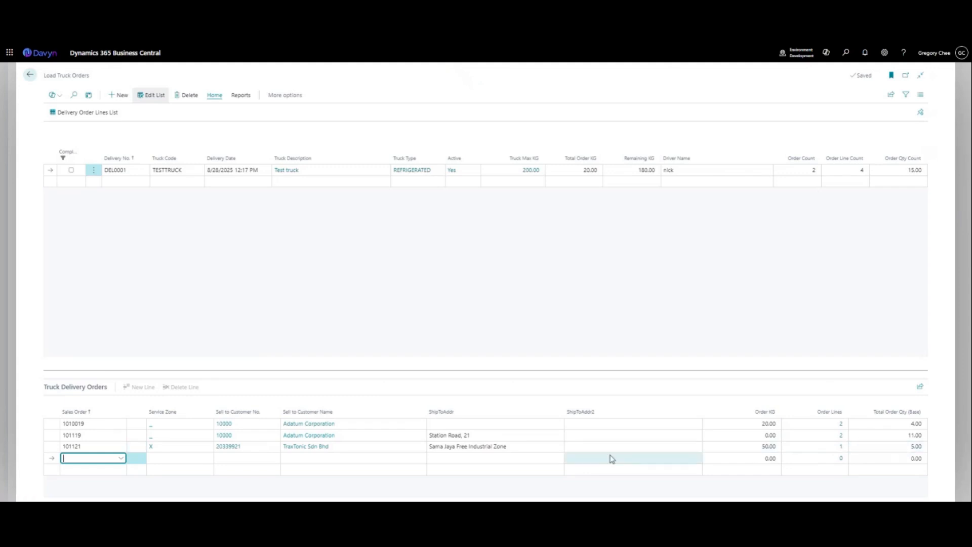
Review the sales lines behind the TraxTonic Sdn Bhd delivery order, and return to the truck orders.
click(840, 447)
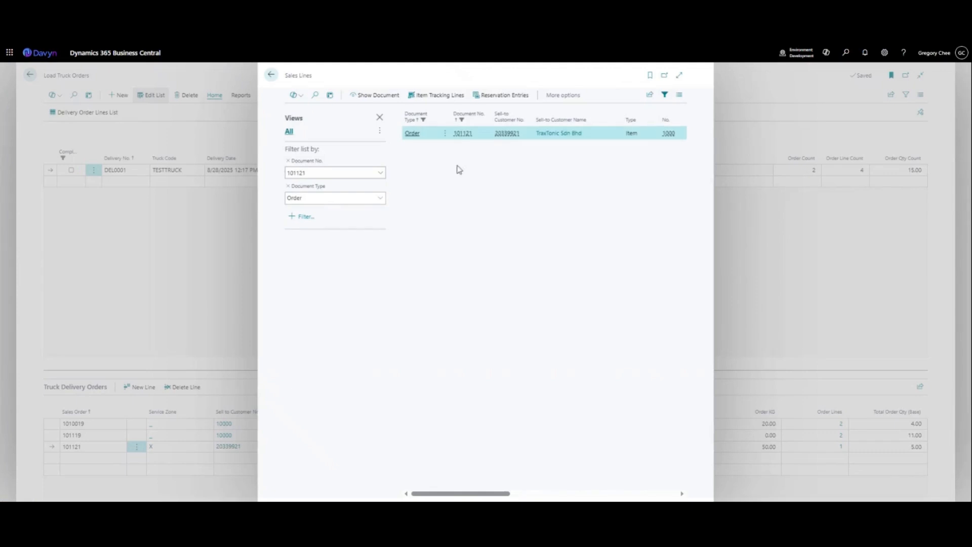
click(270, 76)
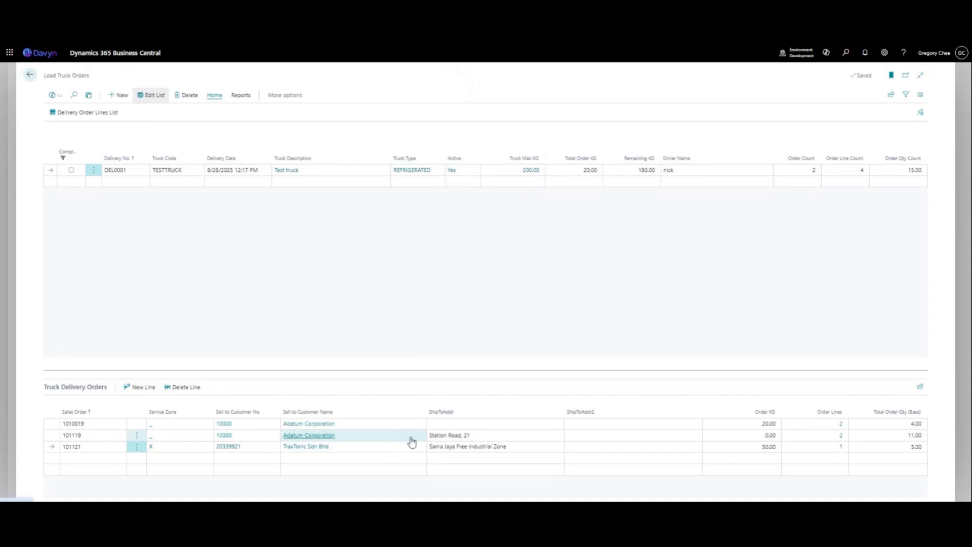
click(476, 463)
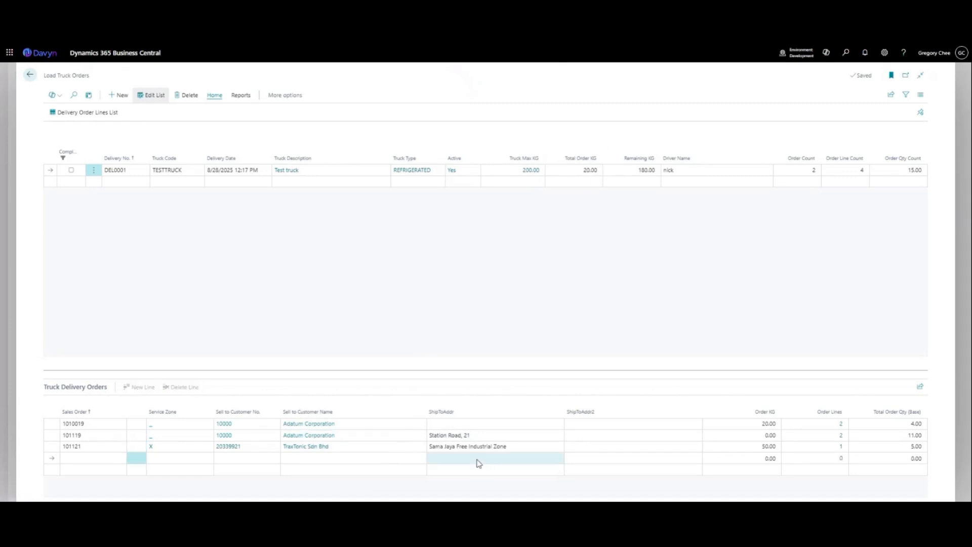
click(513, 447)
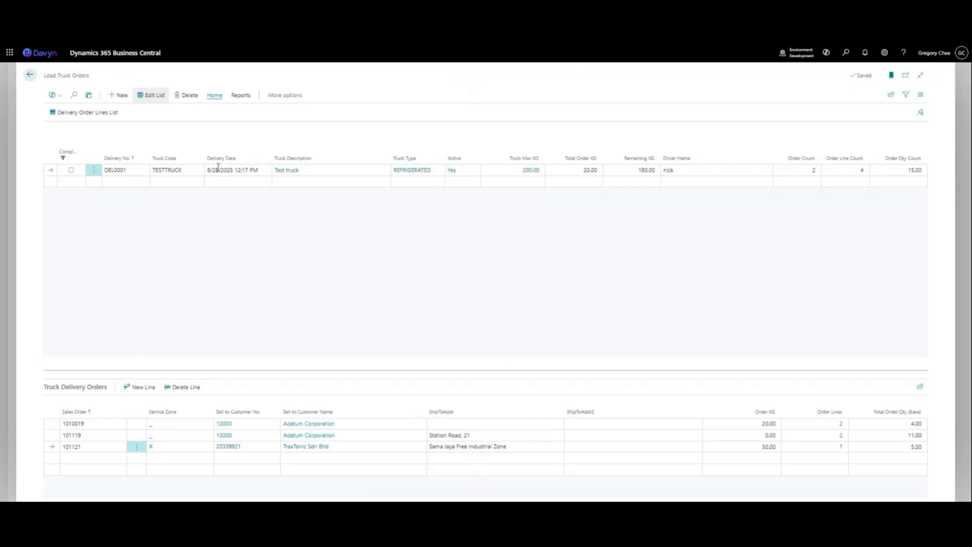
Find the Delivery Trucks list by searching for "truck" and make it editable.
click(846, 53)
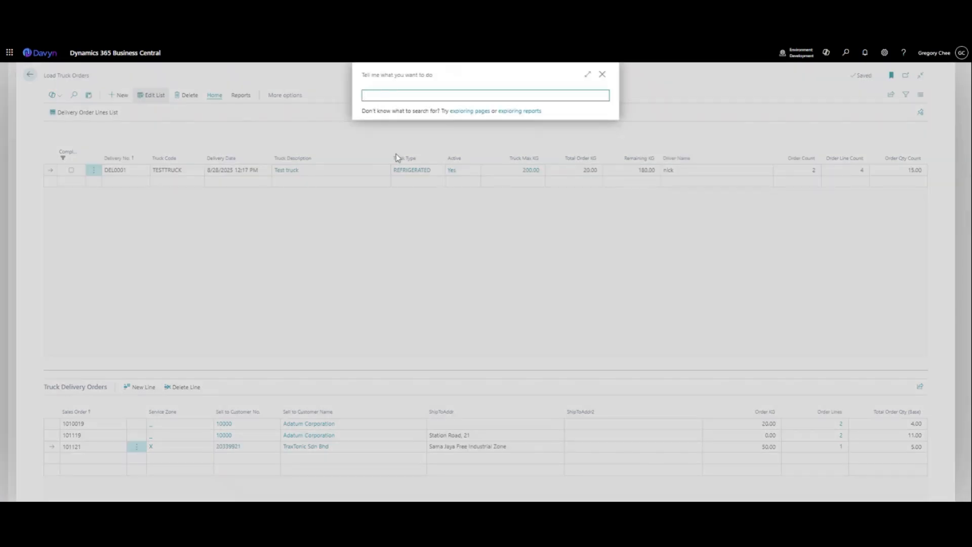
text(truck)
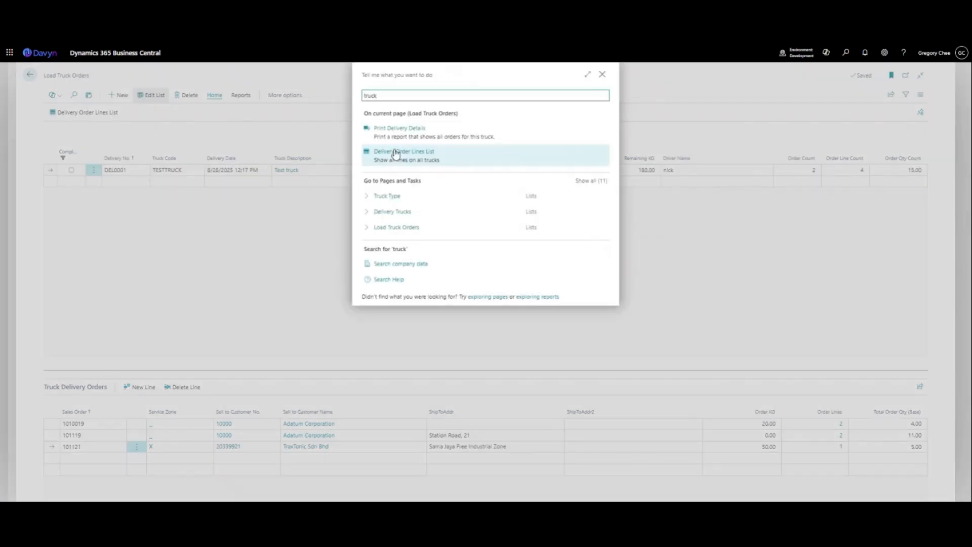
click(392, 213)
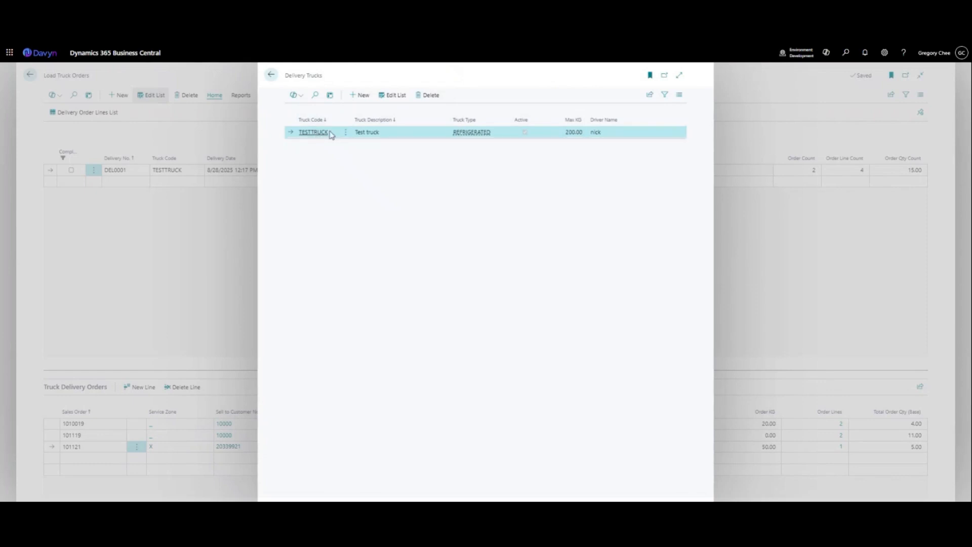
click(390, 97)
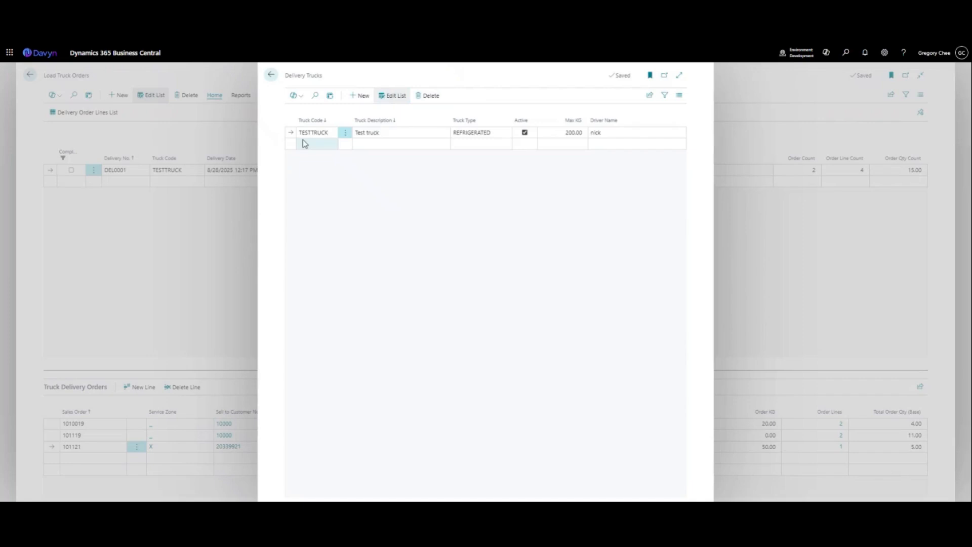
Review the TESTTRUCK entry's code, description and truck type, including the truck type's details, and return to the Delivery Trucks list.
click(380, 132)
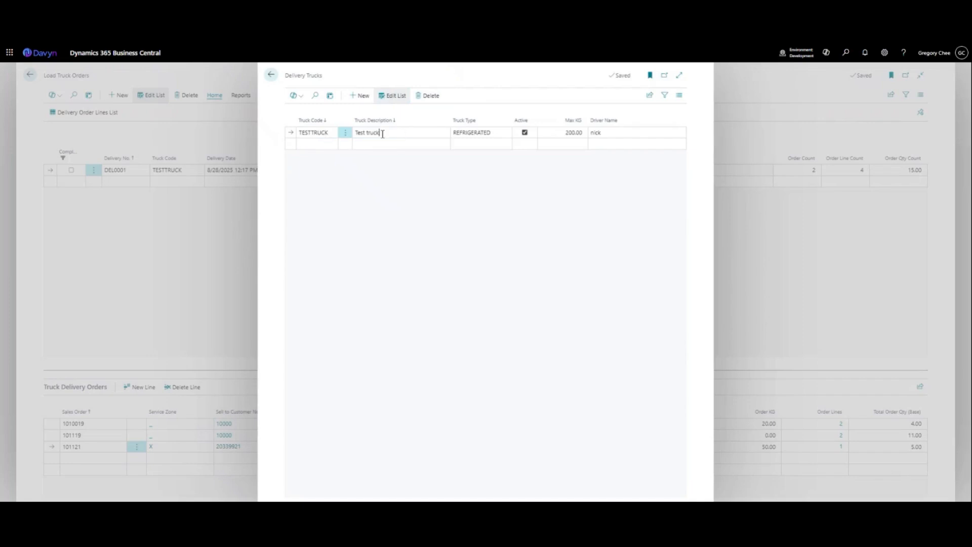
click(303, 133)
click(404, 134)
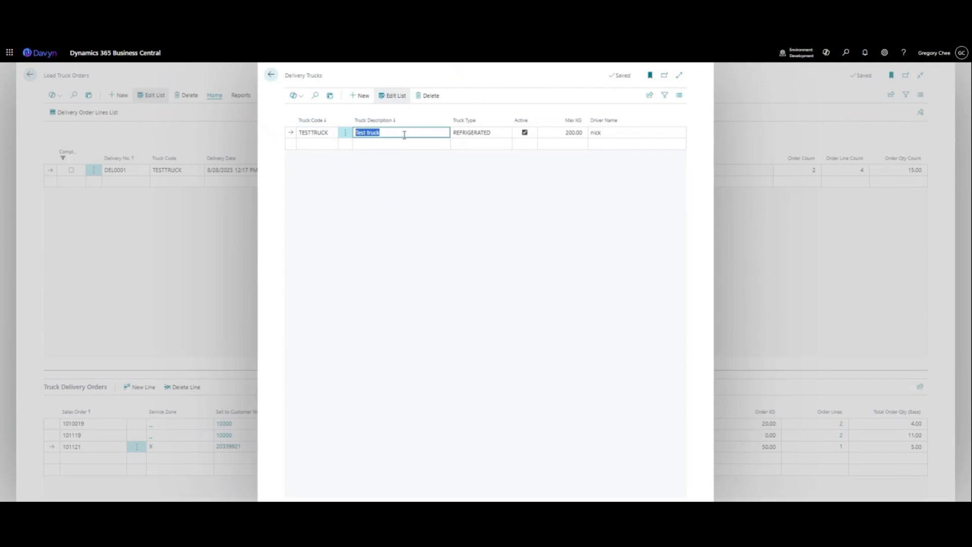
click(478, 132)
click(506, 135)
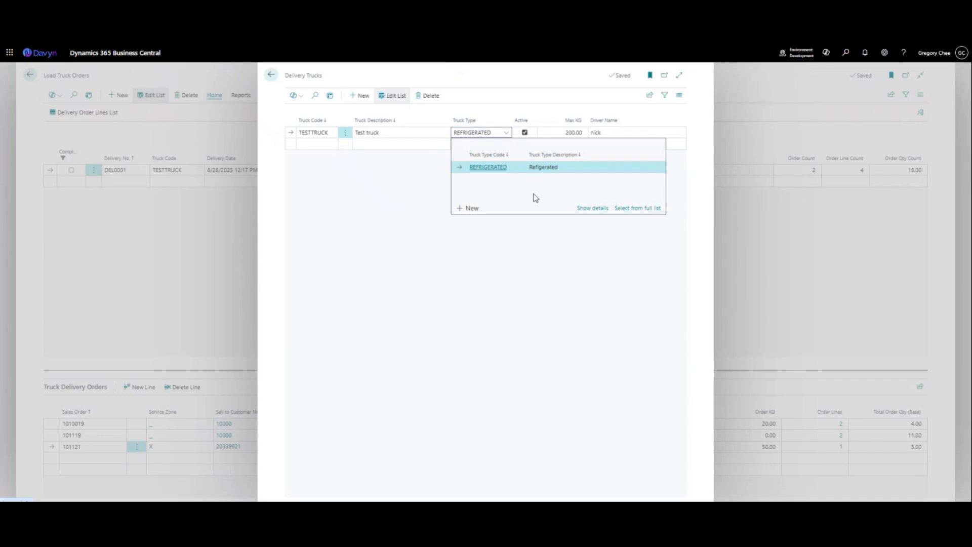
click(594, 212)
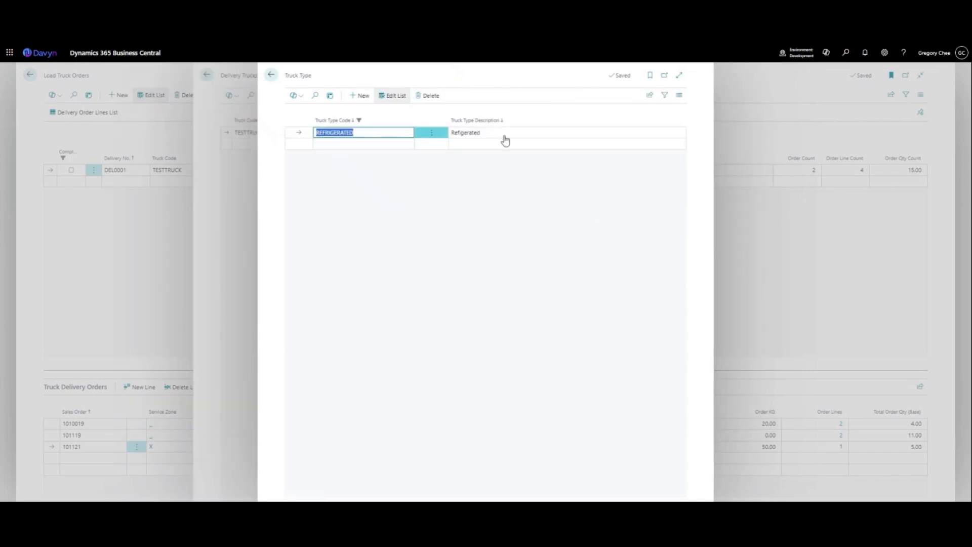
click(272, 78)
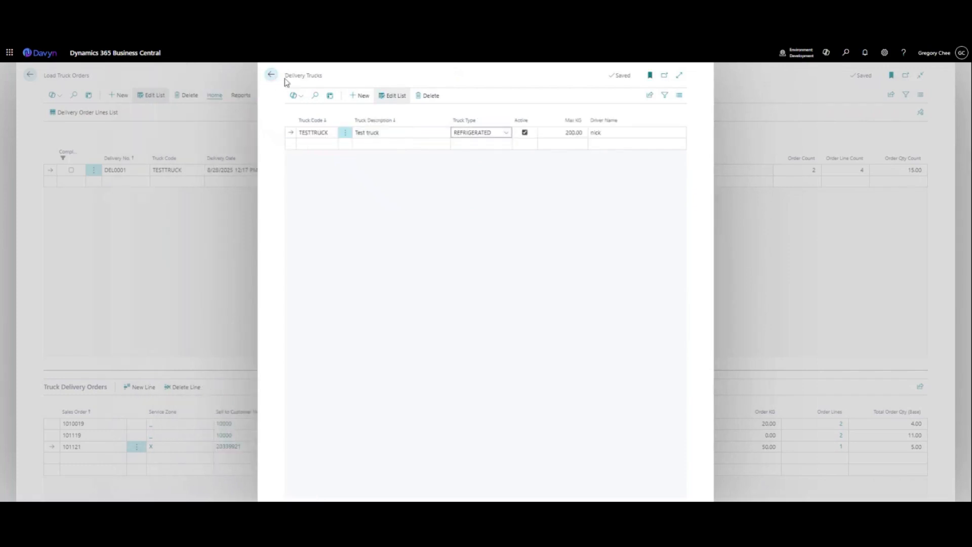
Check the TESTTRUCK entry's maximum weight and driver name fields, and return to the Load Truck Orders page.
click(558, 134)
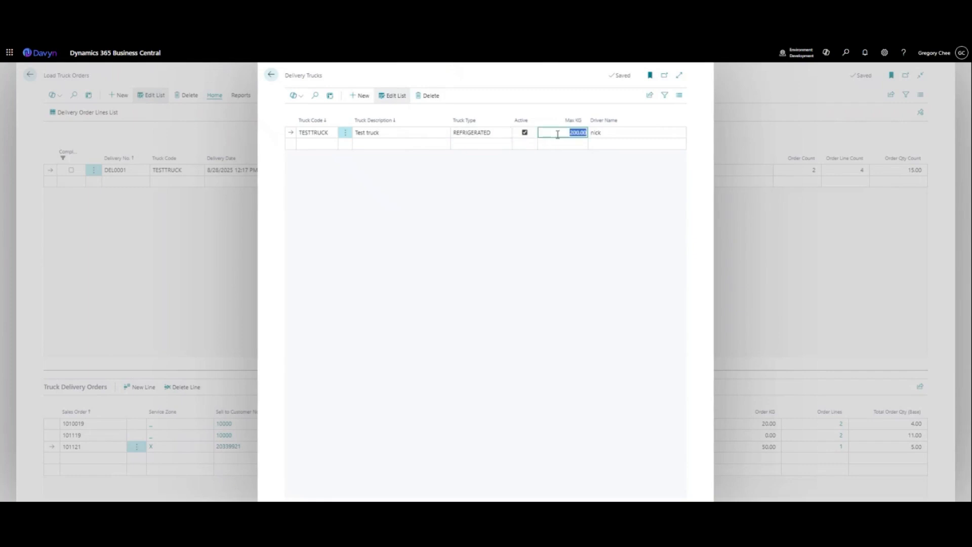
click(646, 132)
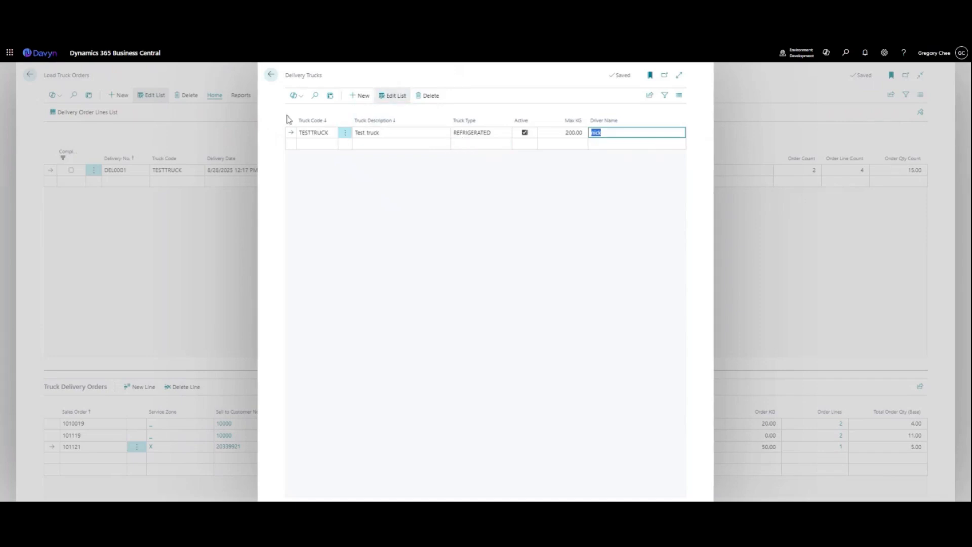
click(271, 78)
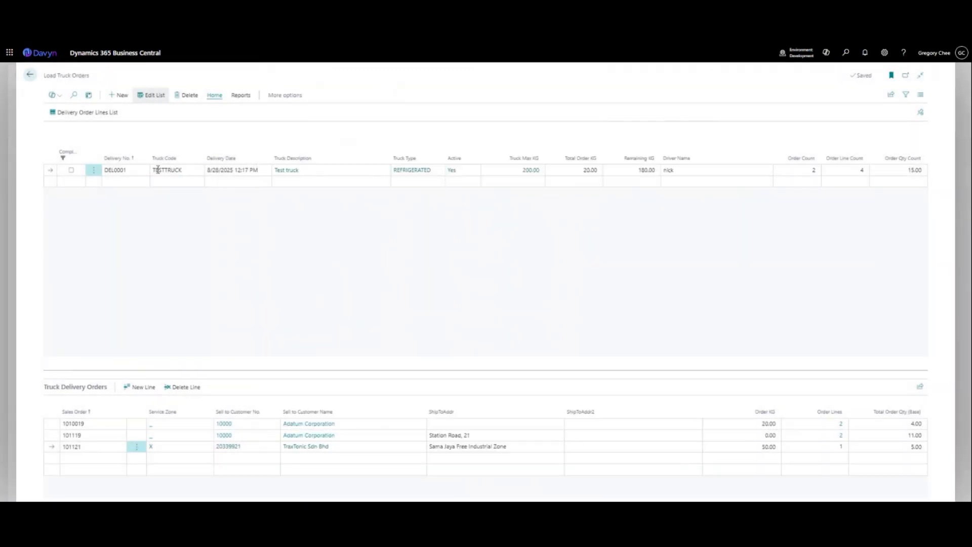
View the trucks available for the existing delivery's Truck Code, and close the list without changing the selection.
click(197, 171)
click(198, 170)
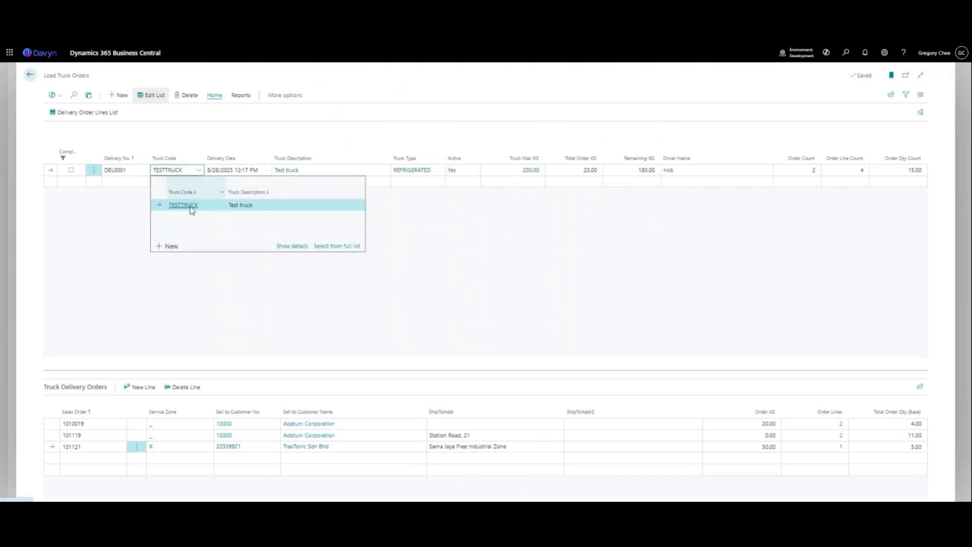
click(229, 128)
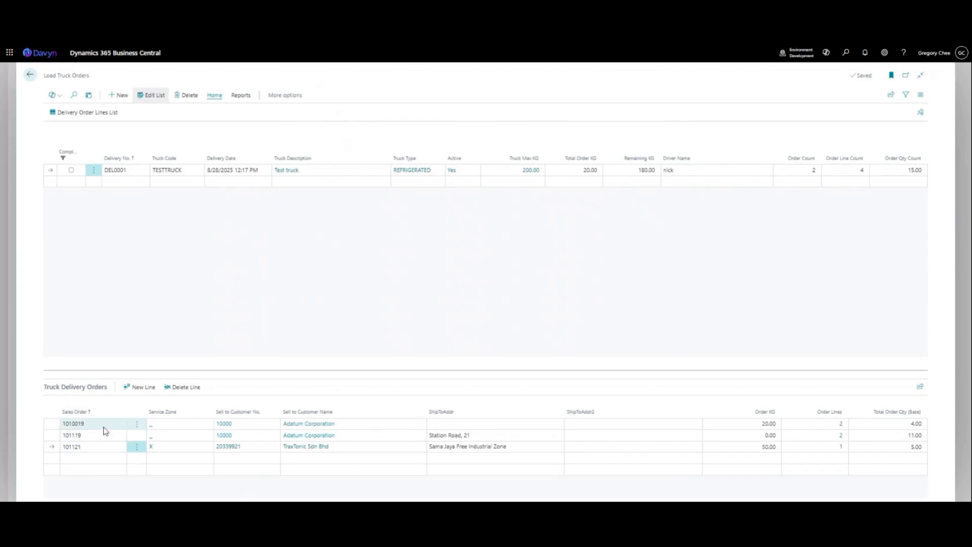
View the sales orders available for a new truck delivery order line, and dismiss the list without choosing one.
click(92, 461)
click(121, 461)
click(121, 460)
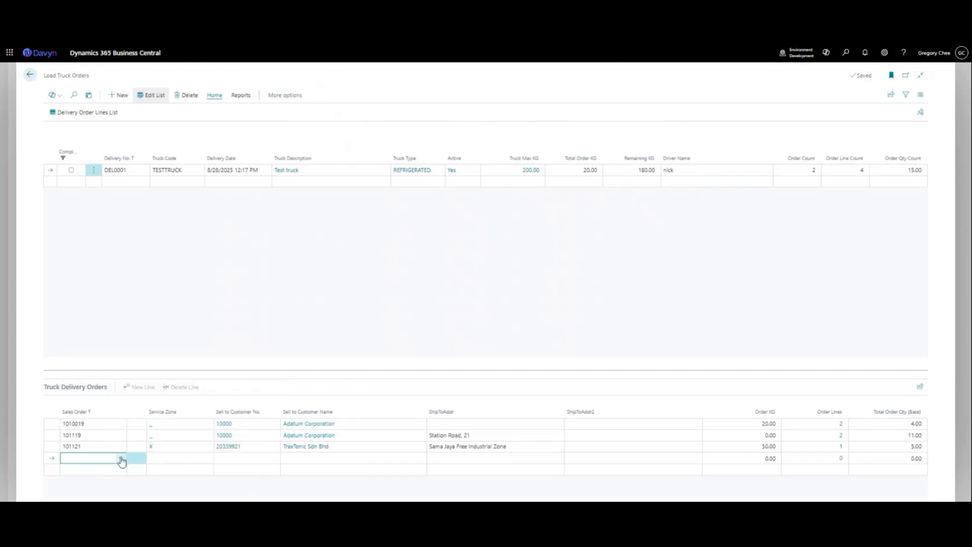
click(121, 459)
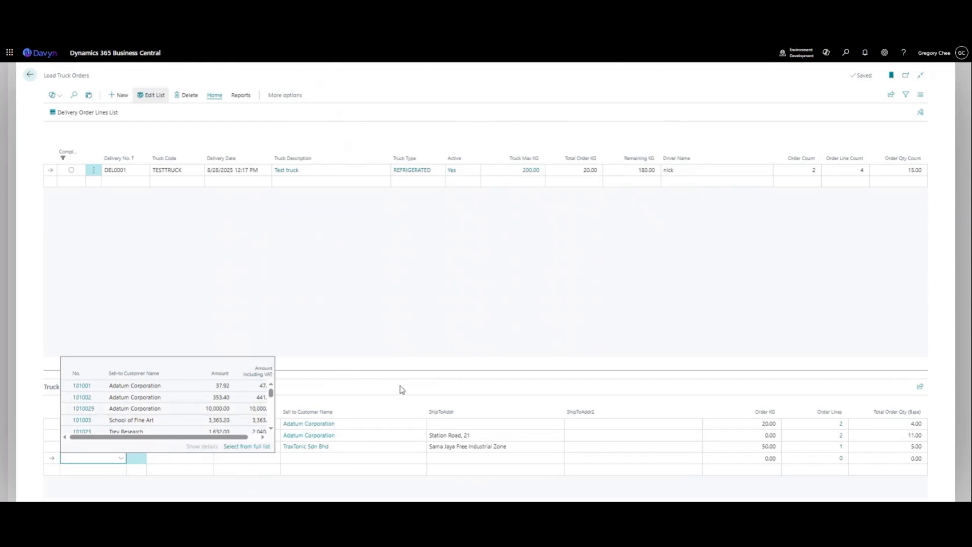
click(334, 383)
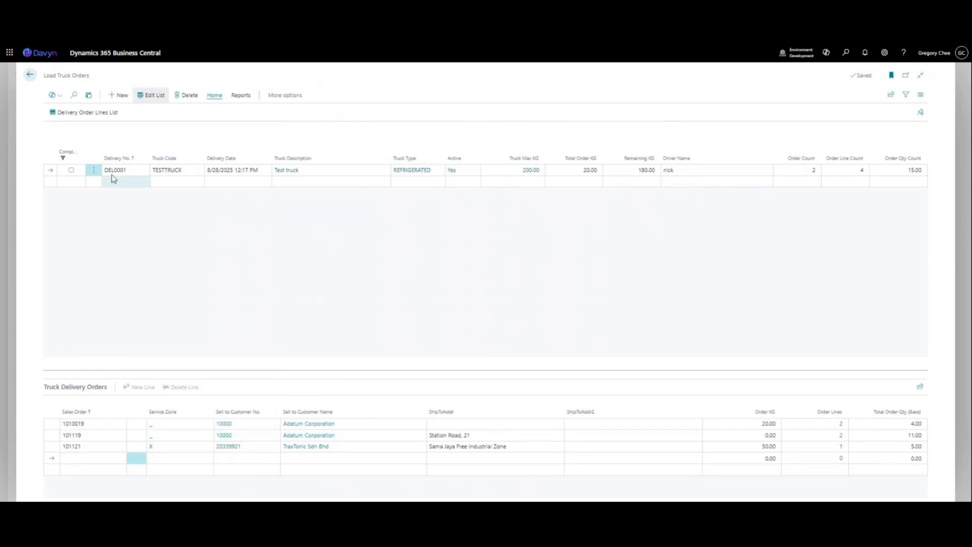
Review the delivery order lines list in full-page view, and return to the Load Truck Orders page.
click(91, 114)
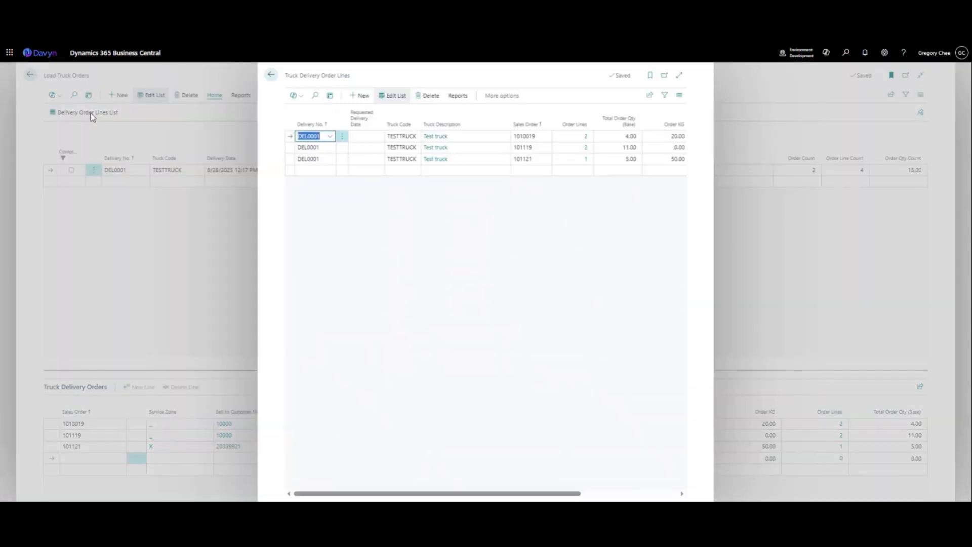
click(680, 75)
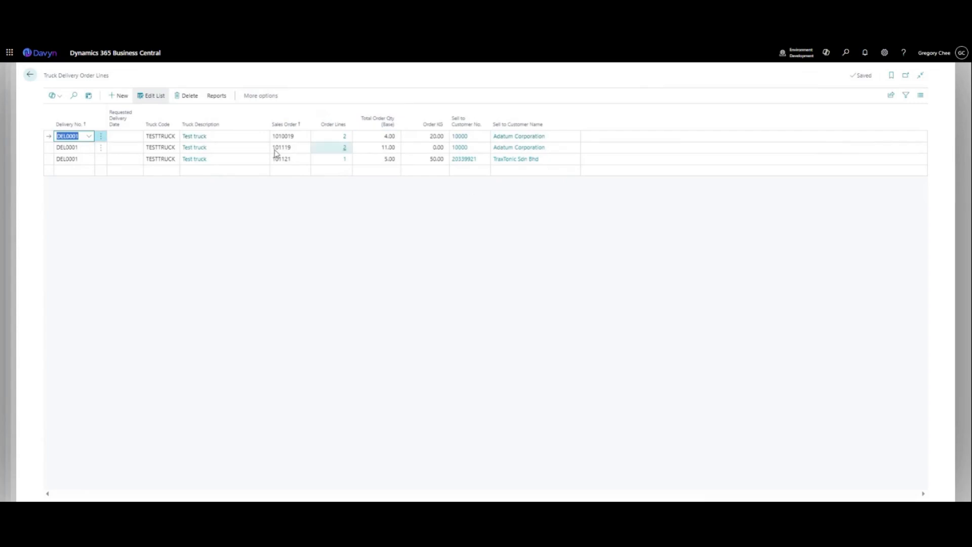
click(30, 75)
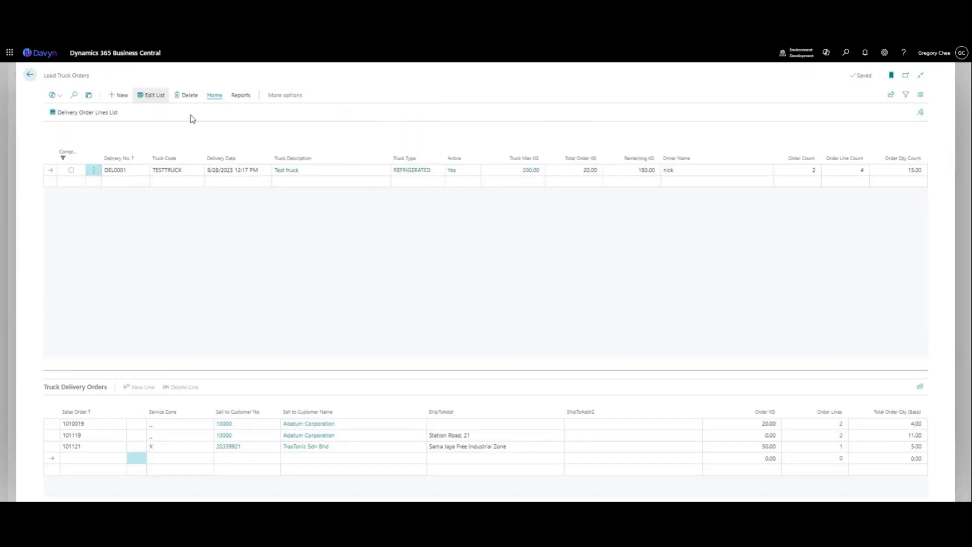
Preview the Delivery Order Load Detail report for the TESTTRUCK delivery.
click(240, 96)
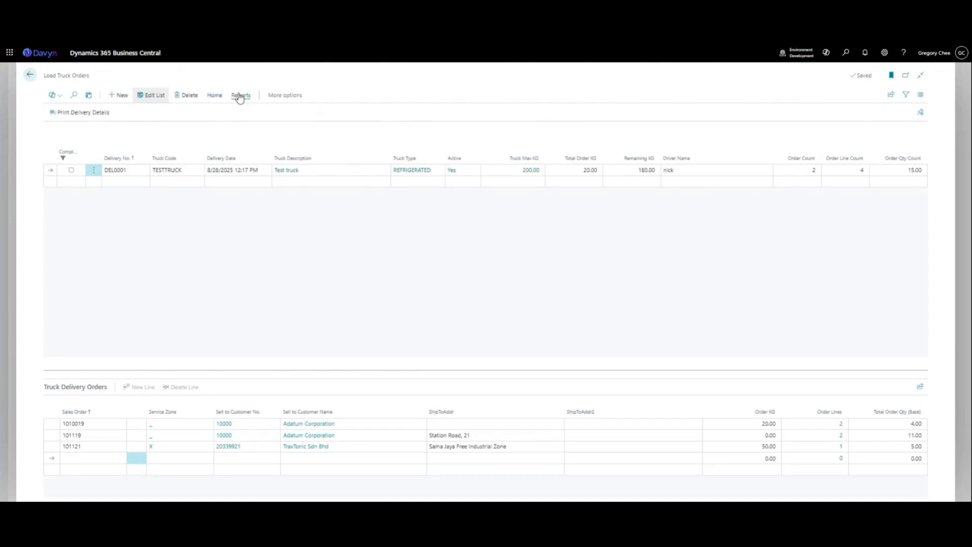
click(76, 113)
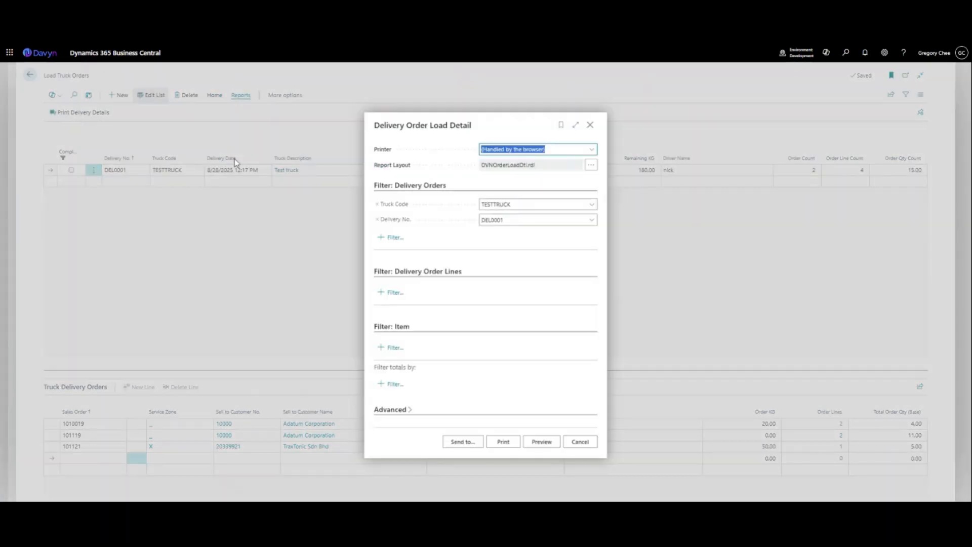
click(542, 444)
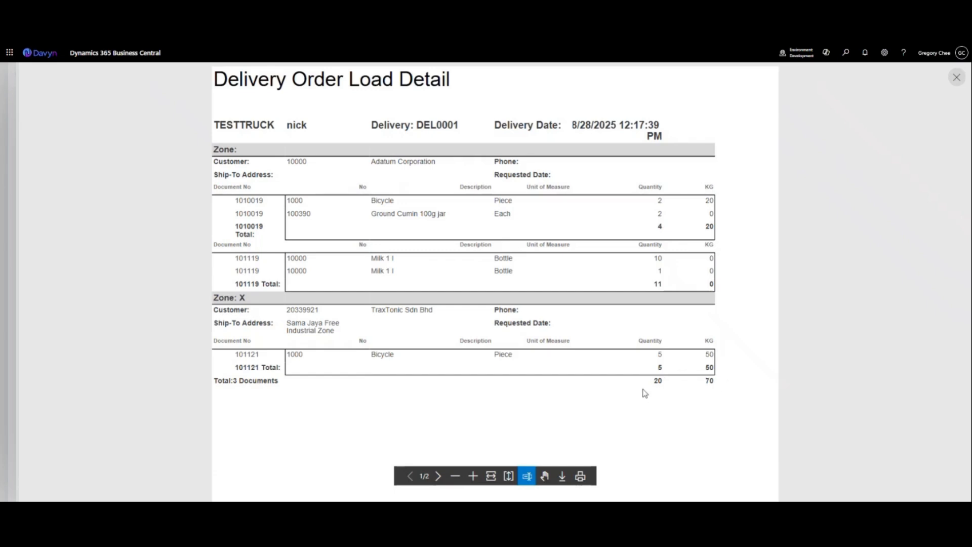
Examine the load report's order details by zone and its item summary page, and close the preview and report request.
scroll(505, 277, down, 5)
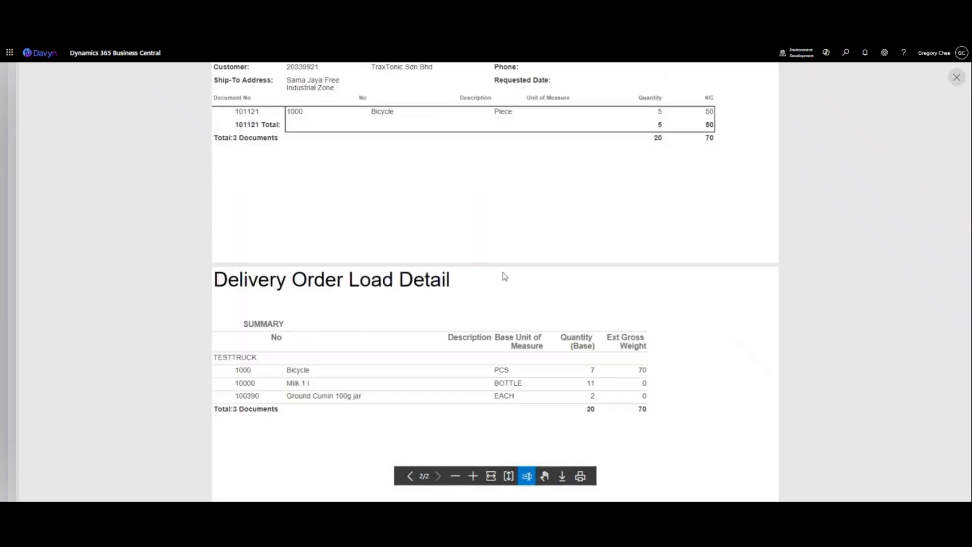
scroll(504, 276, down, 1)
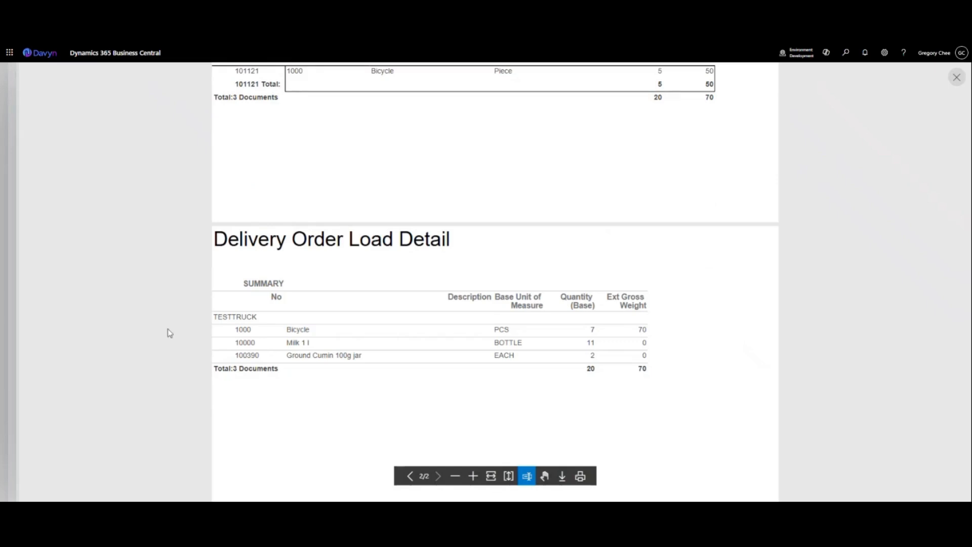
scroll(283, 377, down, 1)
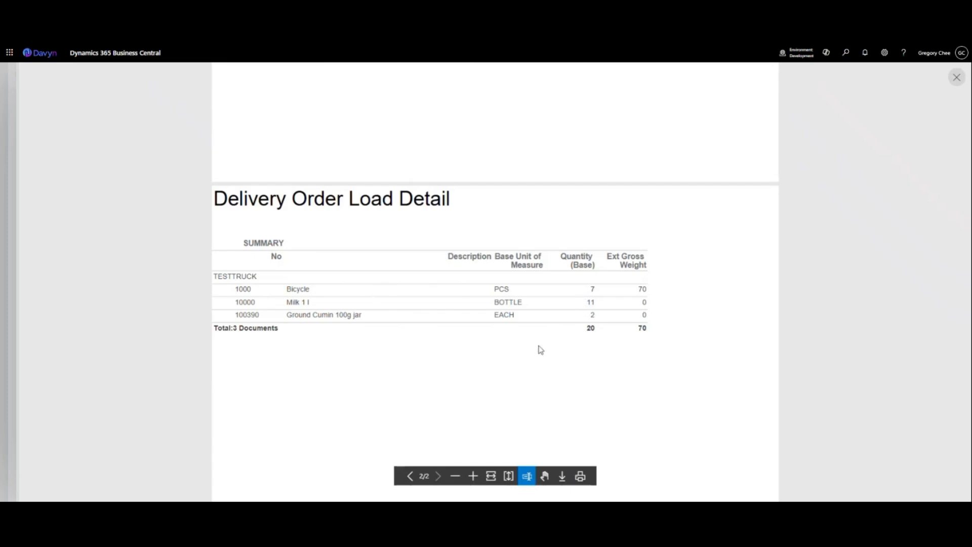
scroll(541, 348, up, 5)
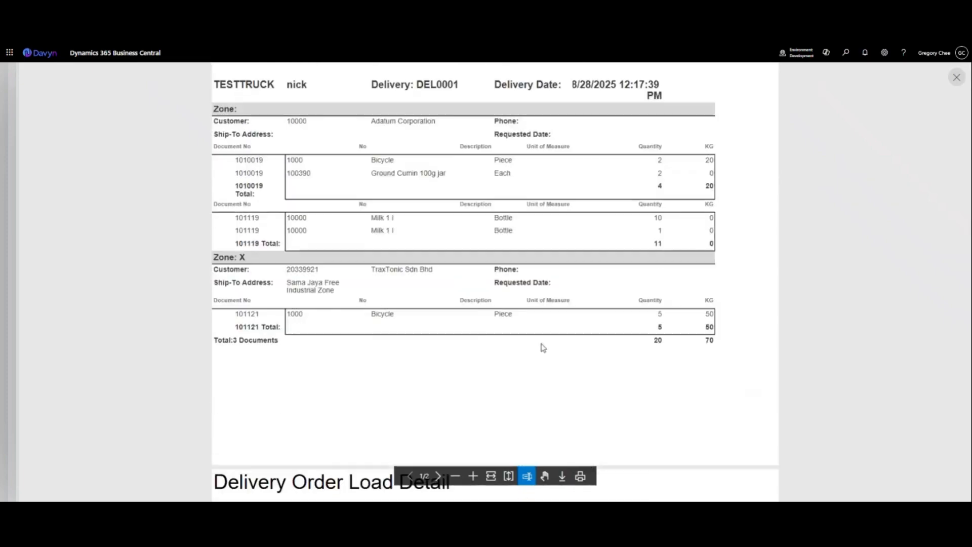
scroll(543, 348, up, 1)
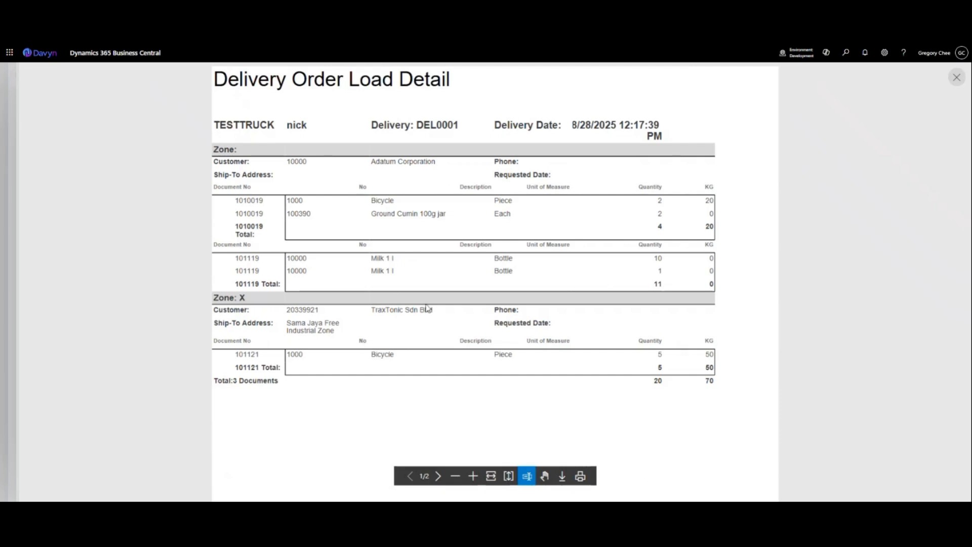
scroll(427, 309, down, 5)
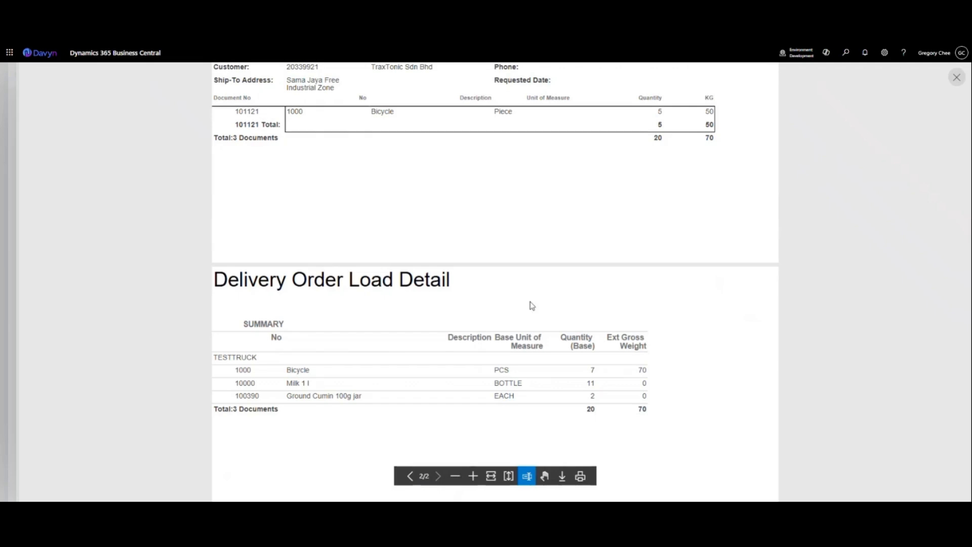
scroll(536, 299, down, 2)
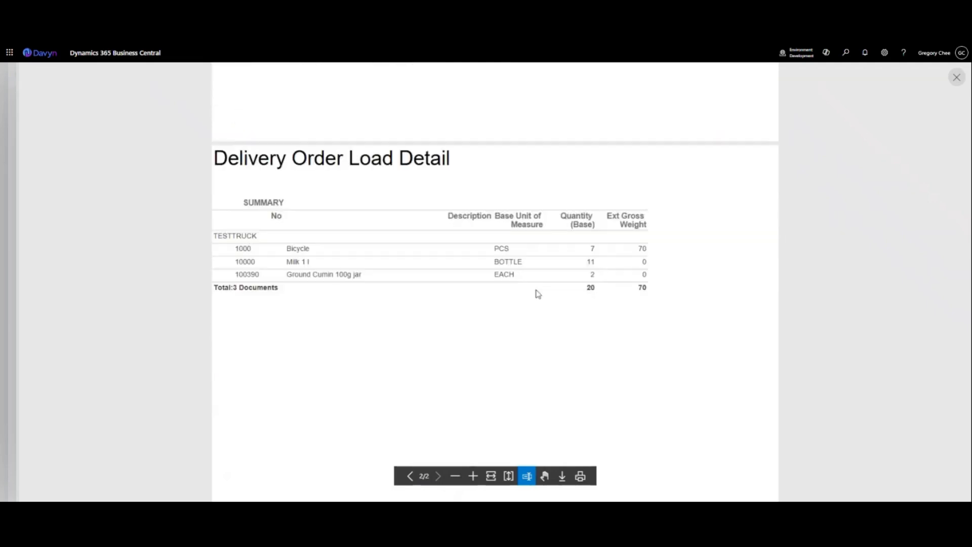
scroll(536, 294, up, 7)
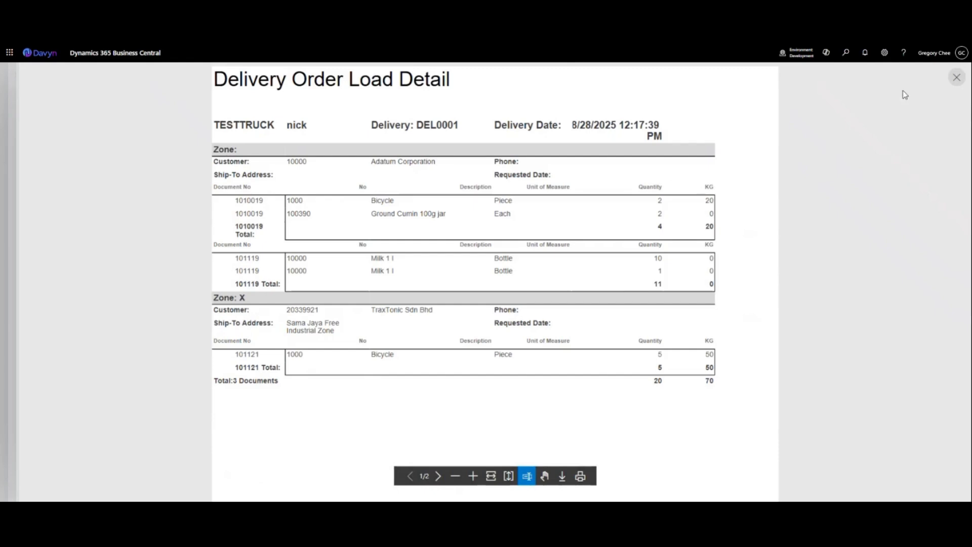
click(957, 77)
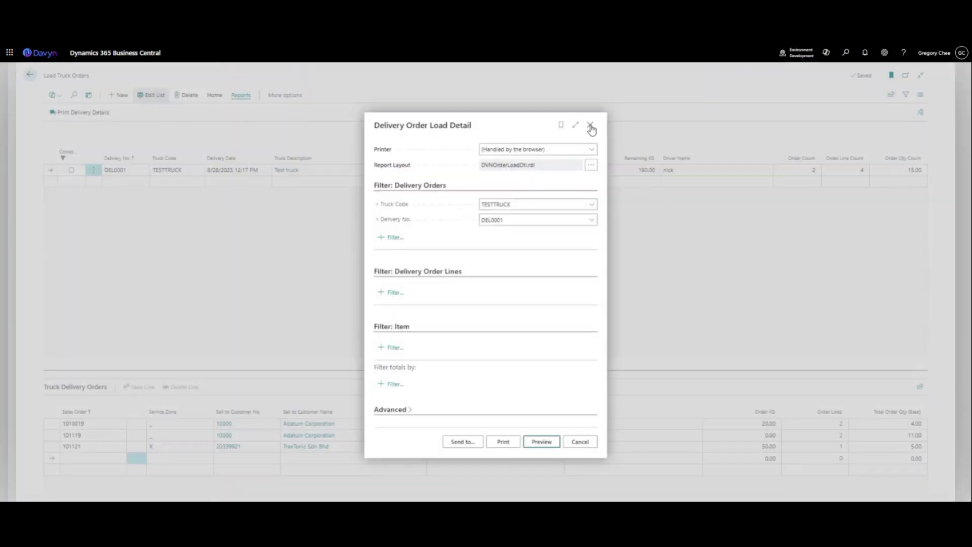
click(589, 124)
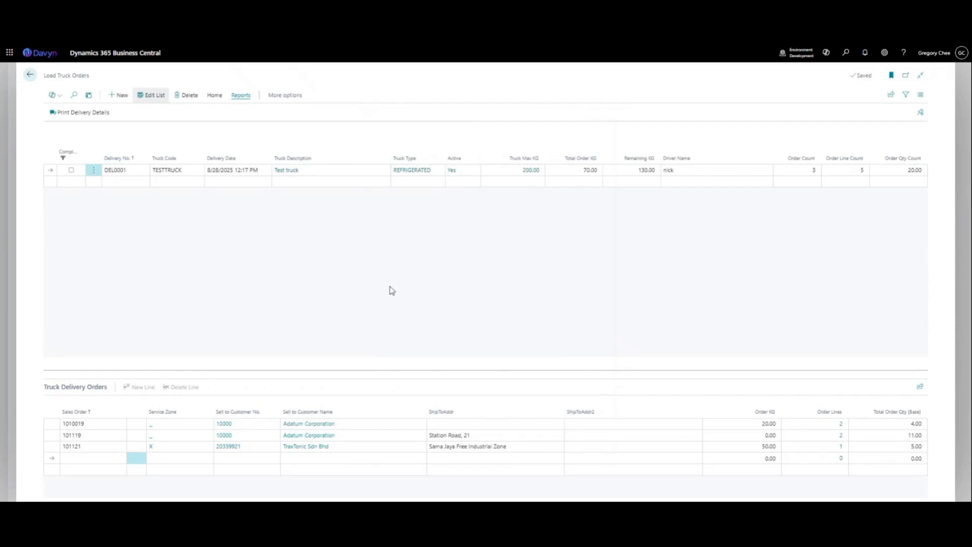
Show the filter options for the truck deliveries list and clear the filter on the Completed column.
click(906, 95)
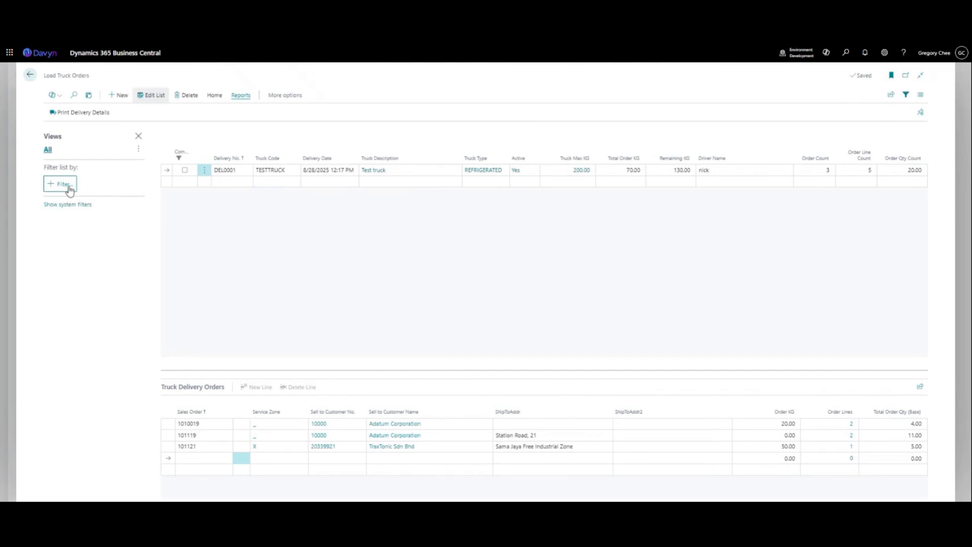
click(61, 187)
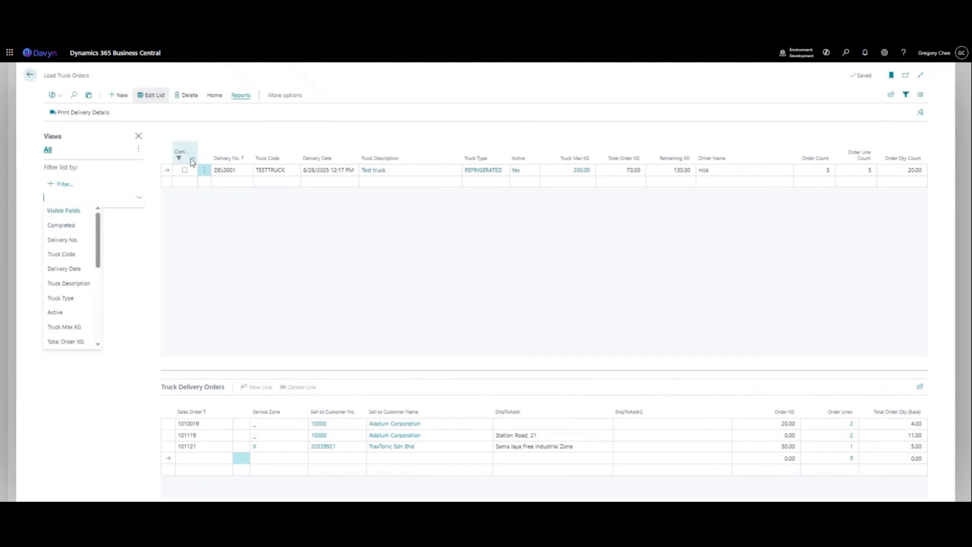
click(193, 158)
click(175, 219)
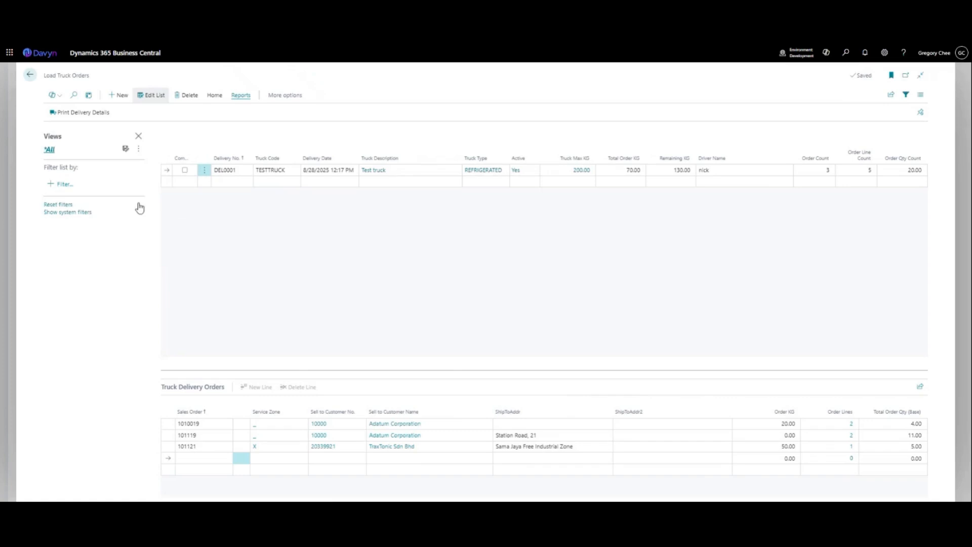